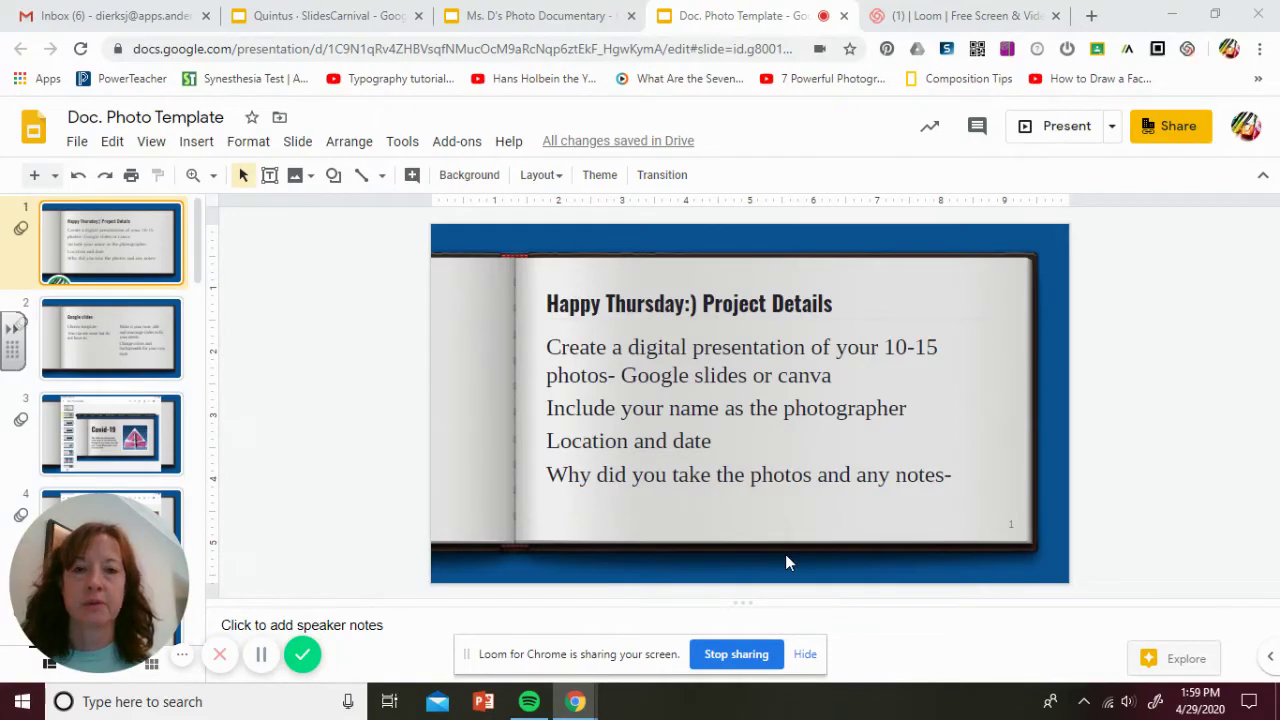
# Switch to the Ms. D's Photo Documentary presentation and review its title slide, Covid-19 introduction and dog photo slide
pyautogui.click(805, 655)
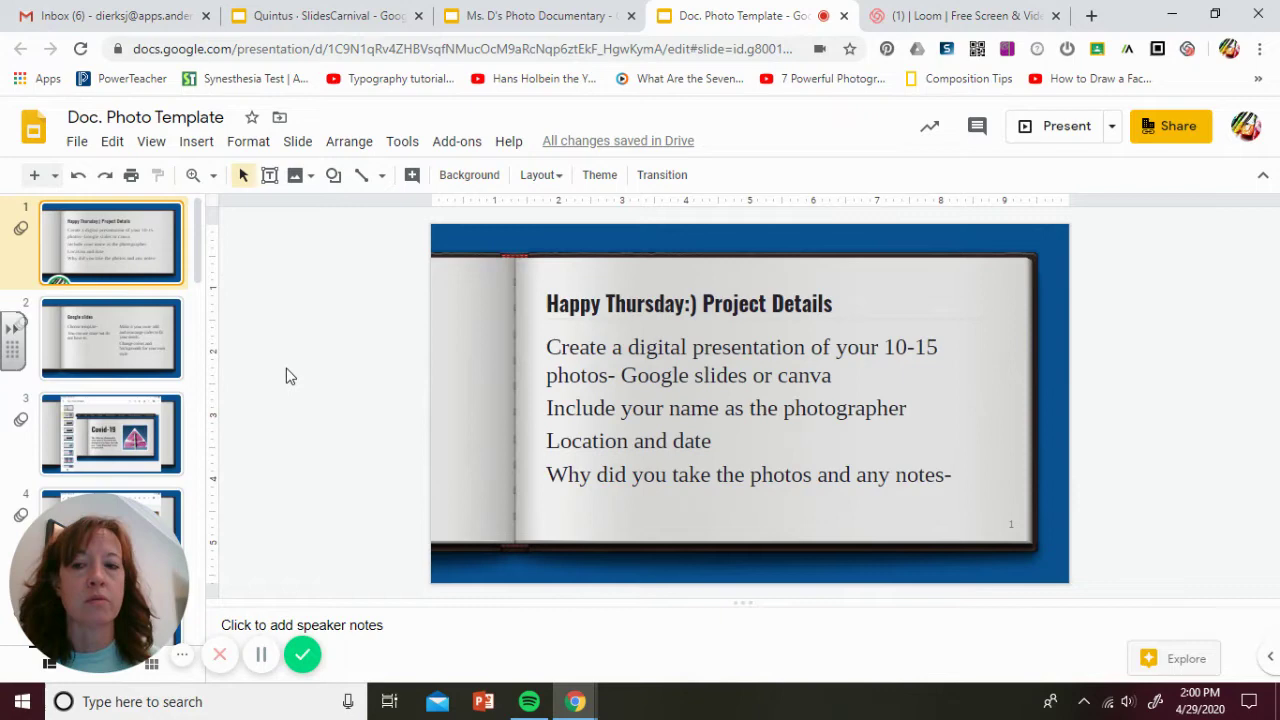
pyautogui.click(537, 17)
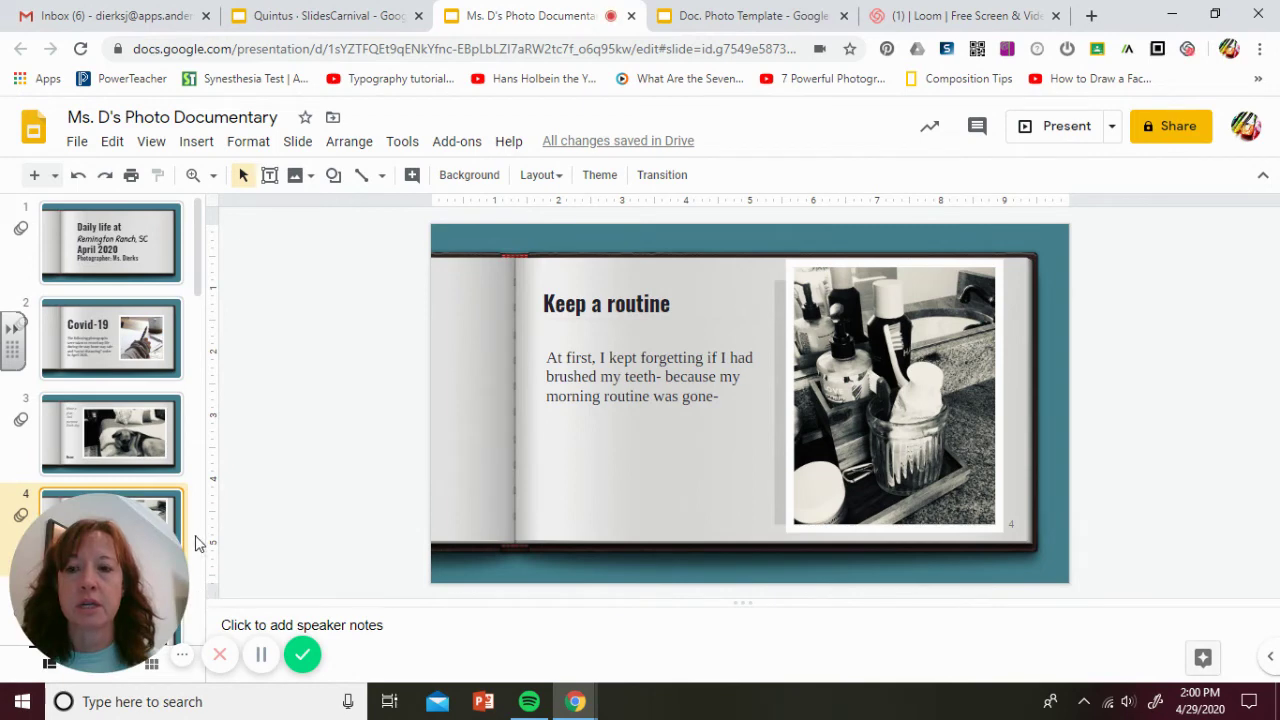
pyautogui.click(151, 231)
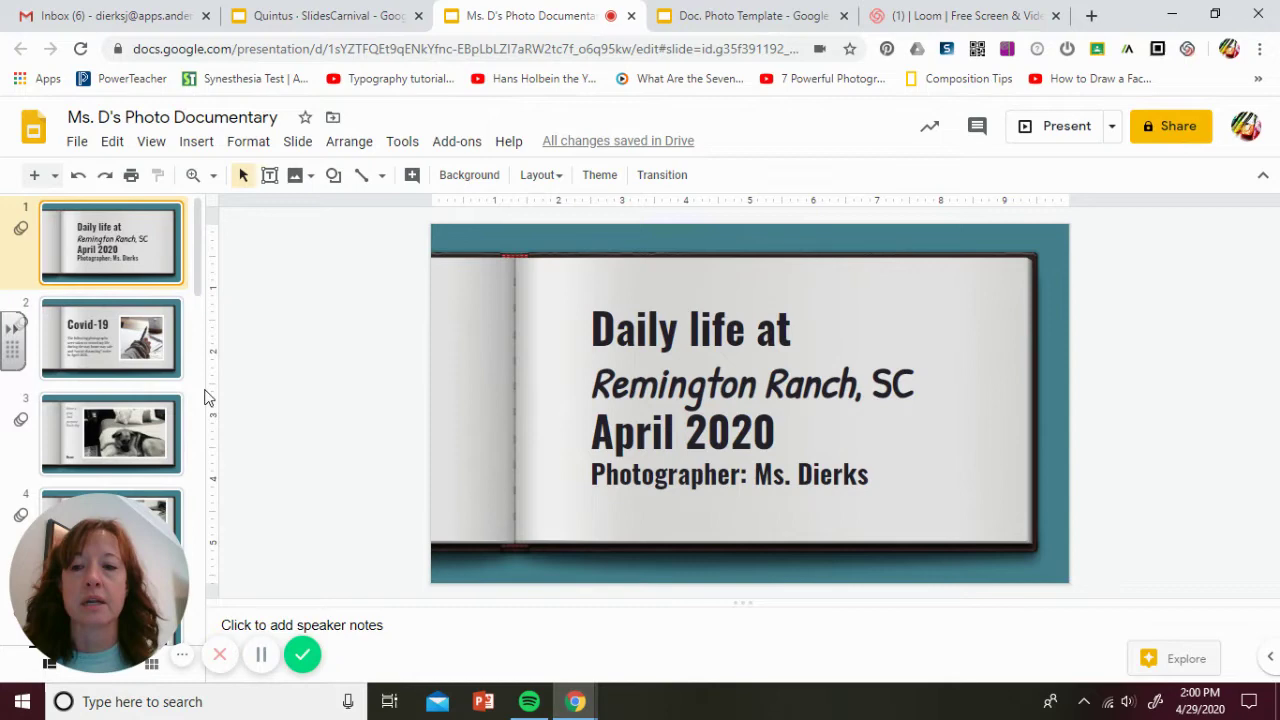
pyautogui.click(155, 366)
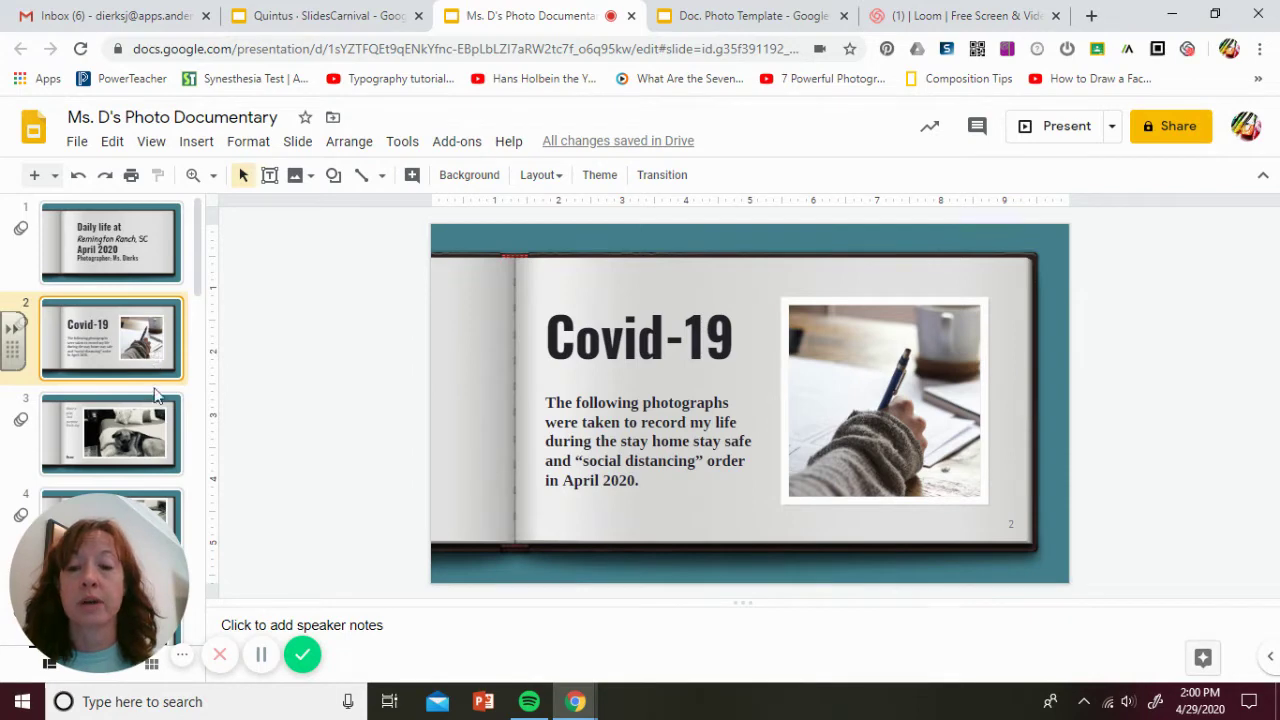
pyautogui.click(159, 463)
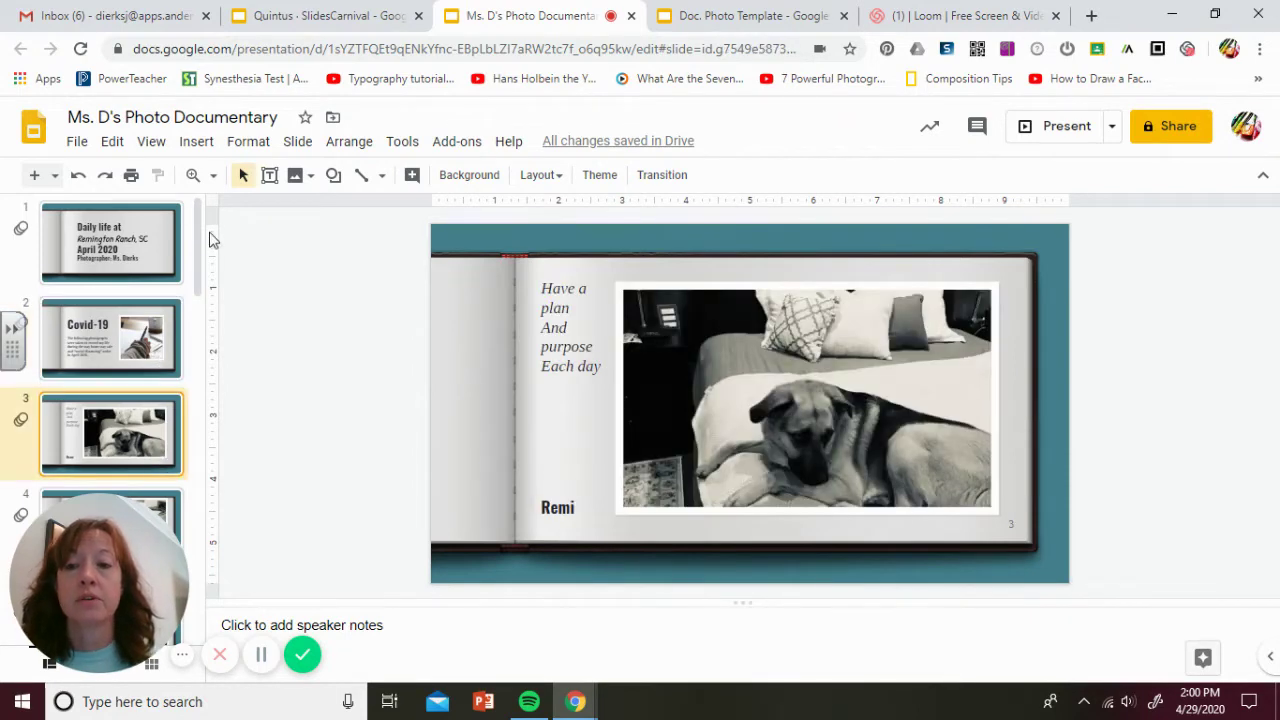
# Examine the remaining example slides in the photo documentary, including slides 5, 10, 13 and 16, for their photos and captions
pyautogui.scroll(-2, 196, 267)
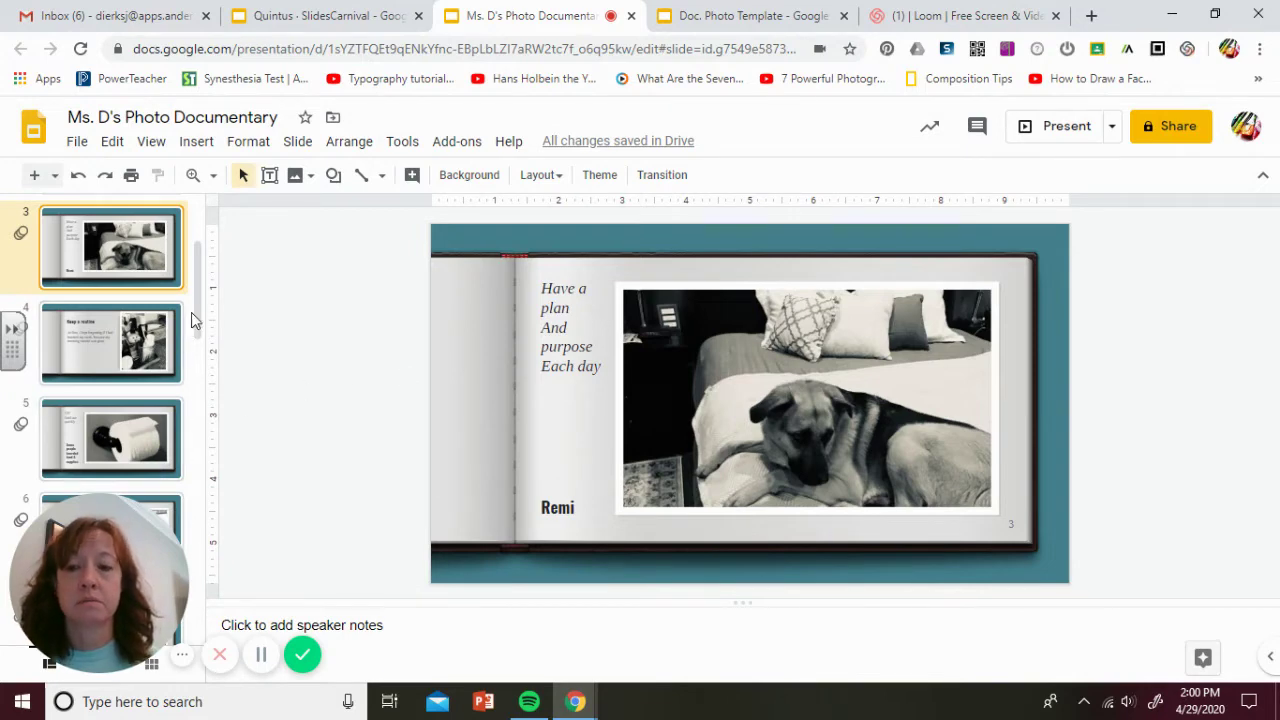
pyautogui.scroll(-2, 197, 318)
pyautogui.click(126, 318)
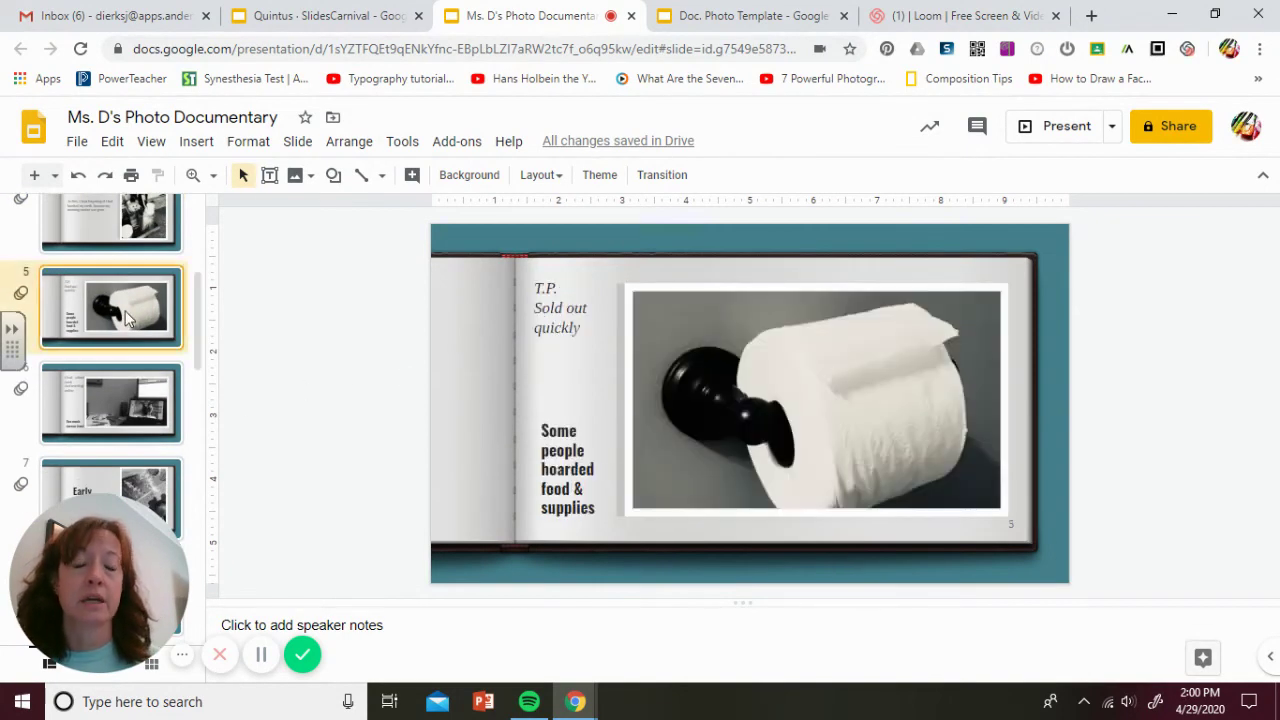
pyautogui.scroll(-3, 200, 331)
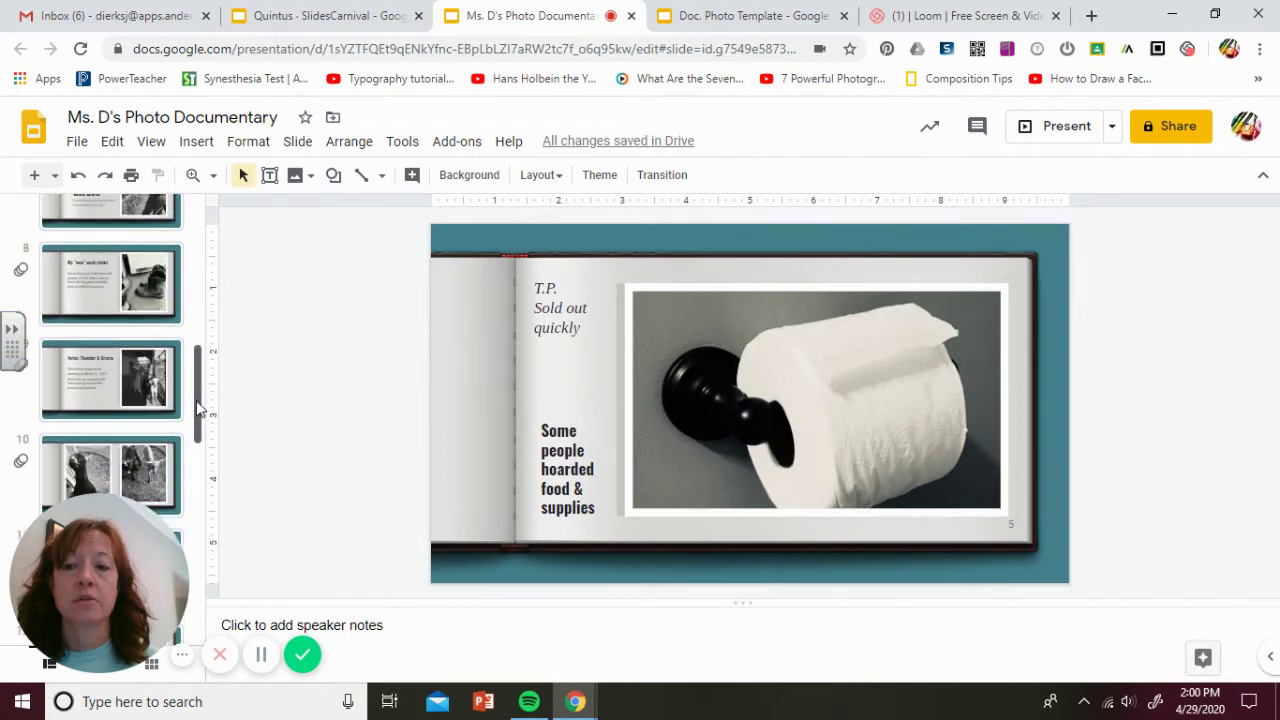
pyautogui.click(164, 462)
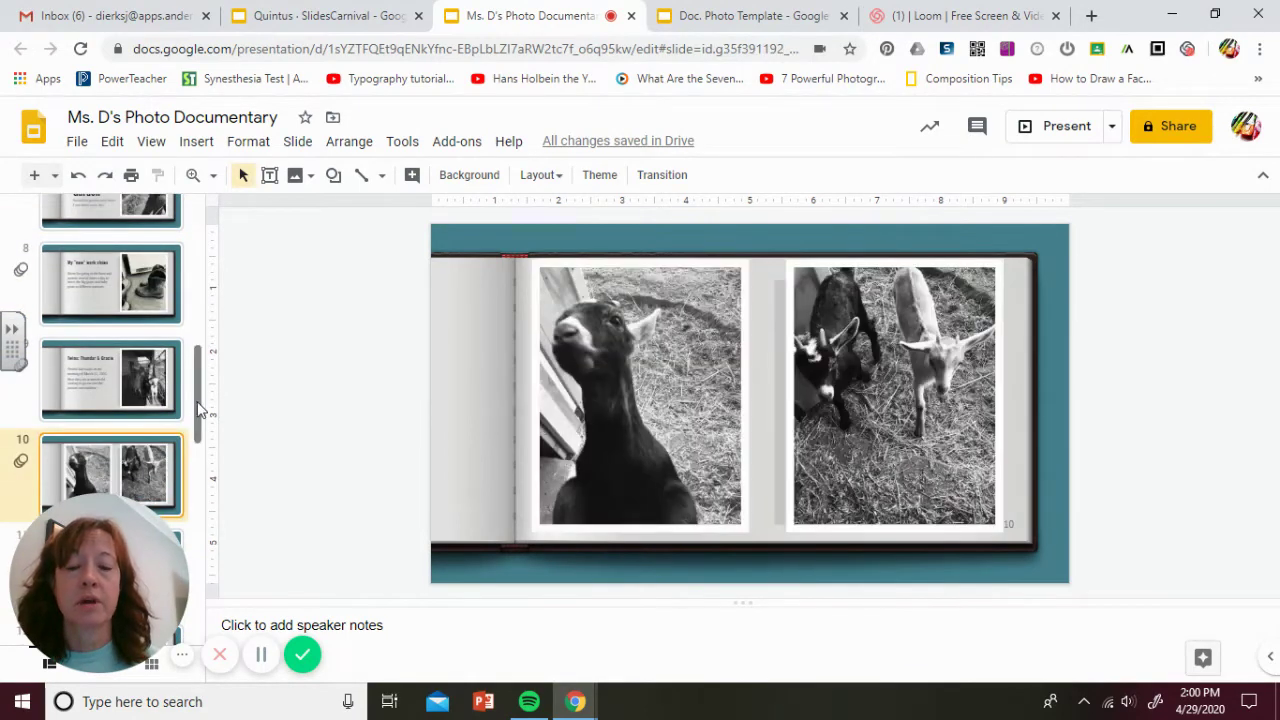
pyautogui.scroll(-3, 200, 402)
pyautogui.click(126, 426)
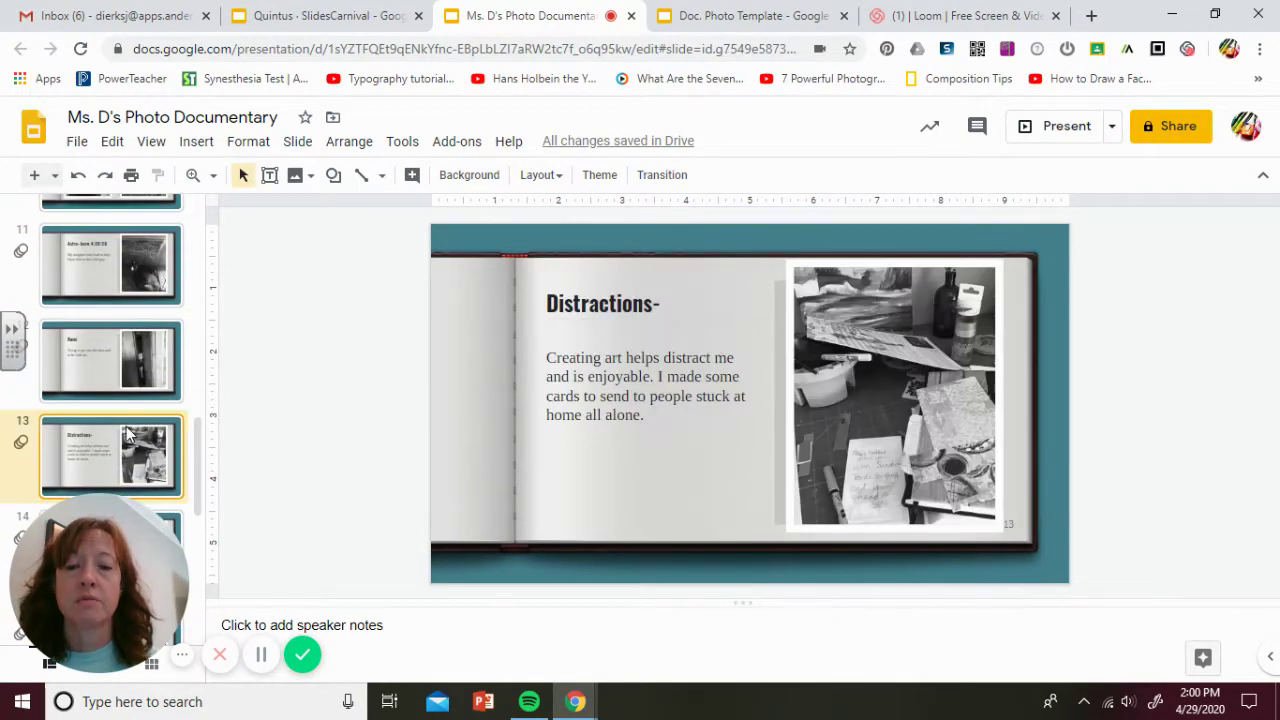
pyautogui.moveTo(195, 468); pyautogui.dragTo(208, 554)
pyautogui.click(110, 418)
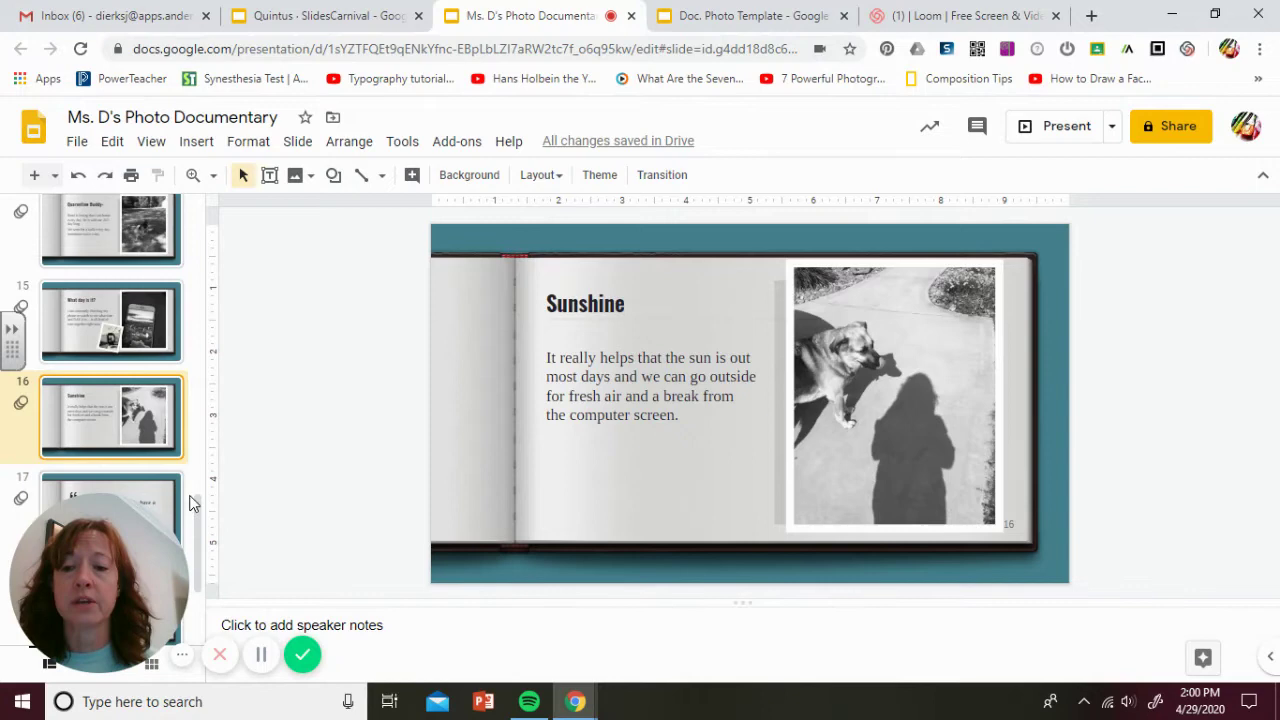
pyautogui.moveTo(200, 513); pyautogui.dragTo(200, 215)
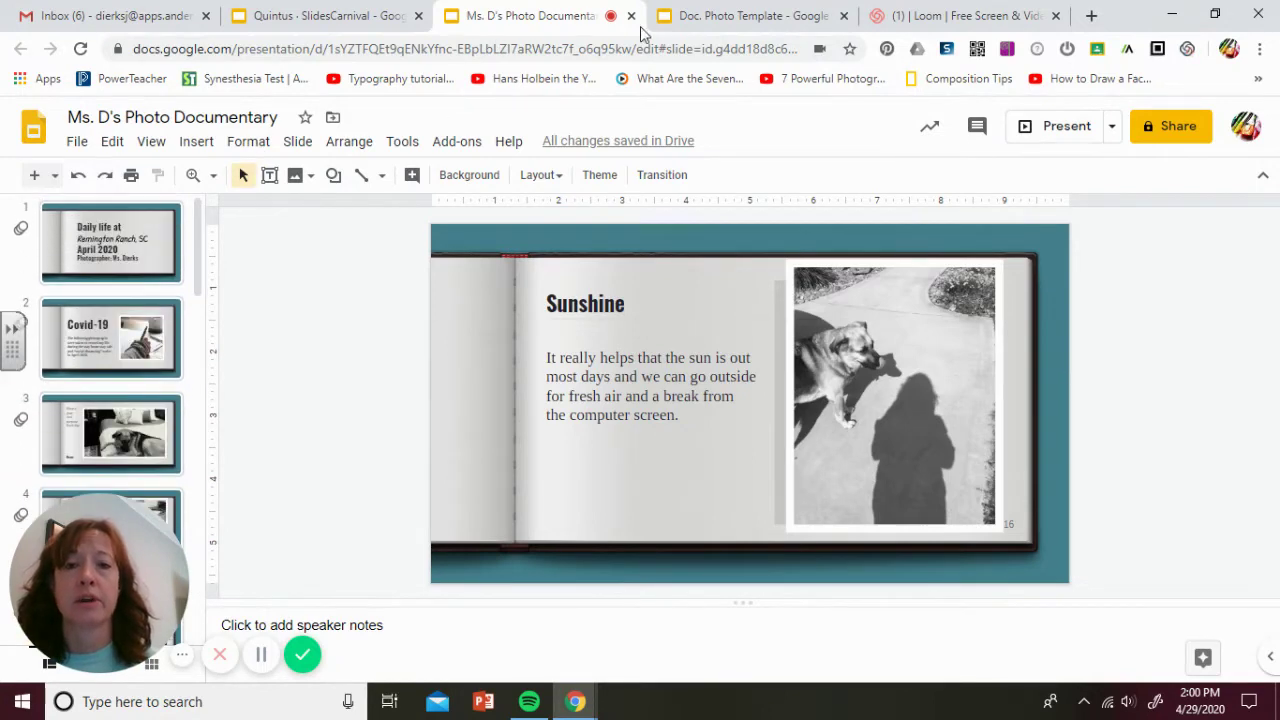
# Switch to the Doc. Photo Template presentation and review the Google slides instructions on slide 2 and the Daily life title slide
pyautogui.click(697, 33)
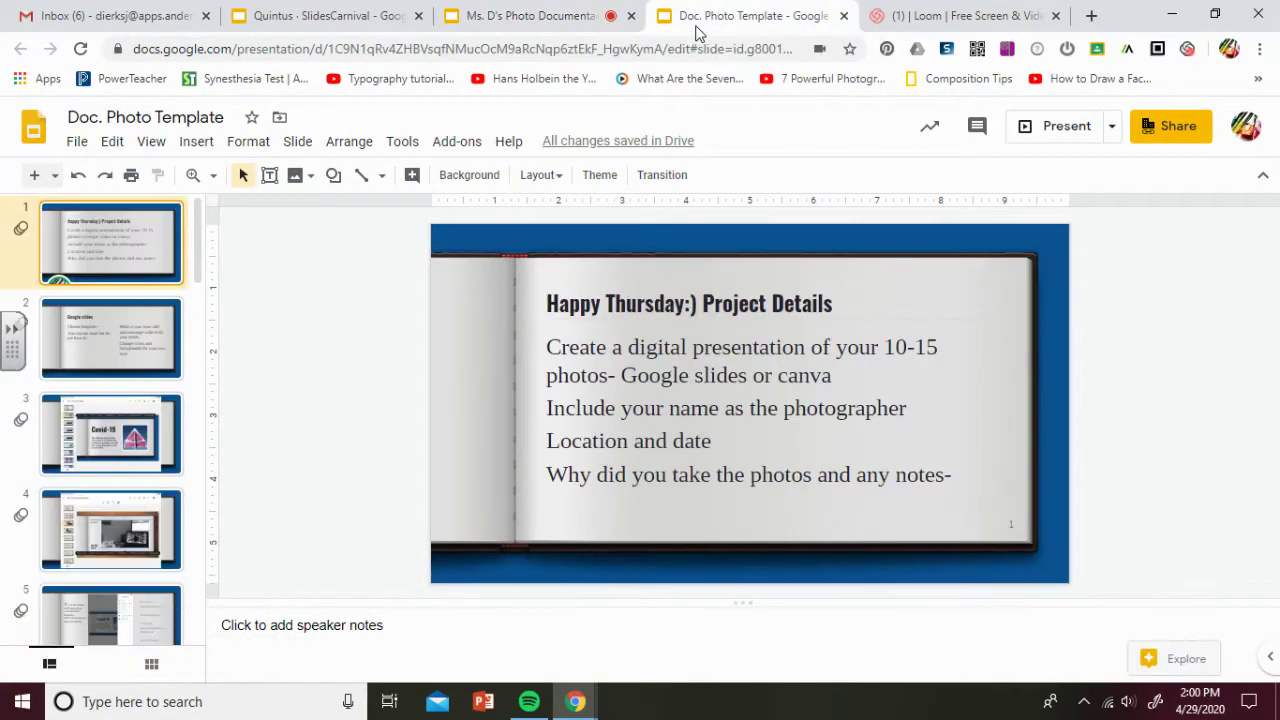
pyautogui.click(160, 342)
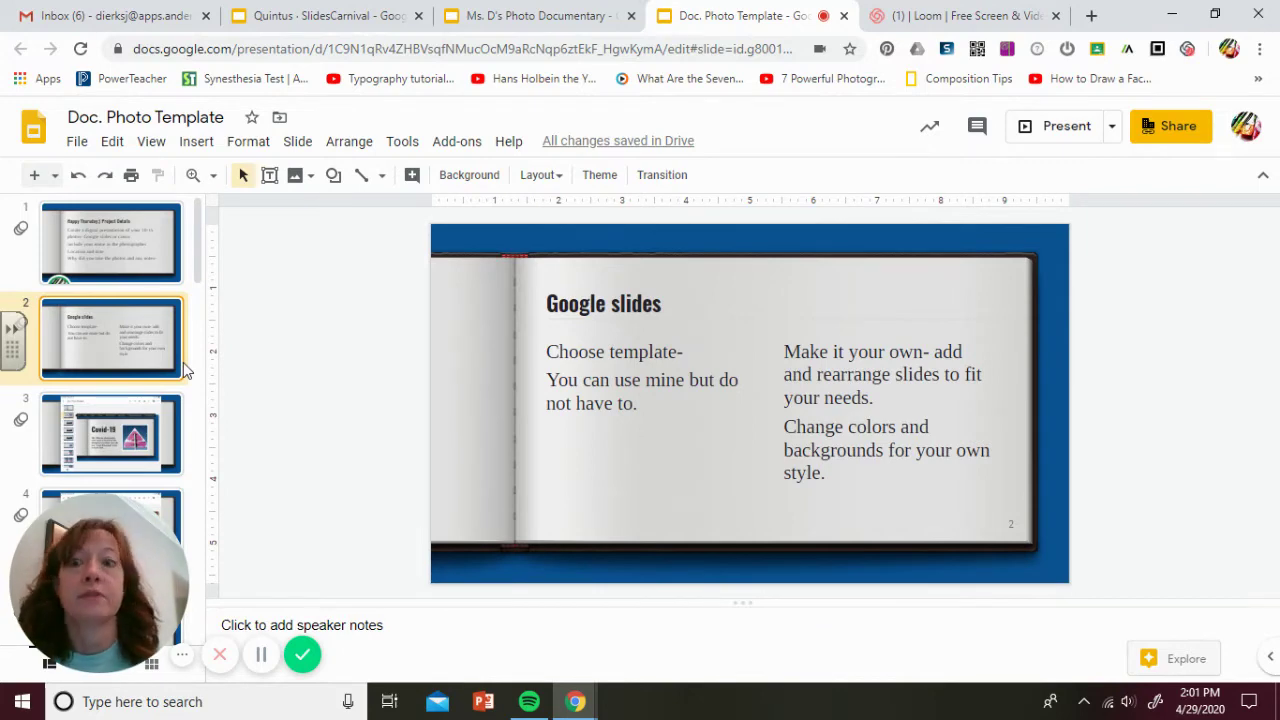
pyautogui.moveTo(196, 255); pyautogui.dragTo(194, 347)
pyautogui.scroll(-3, 194, 347)
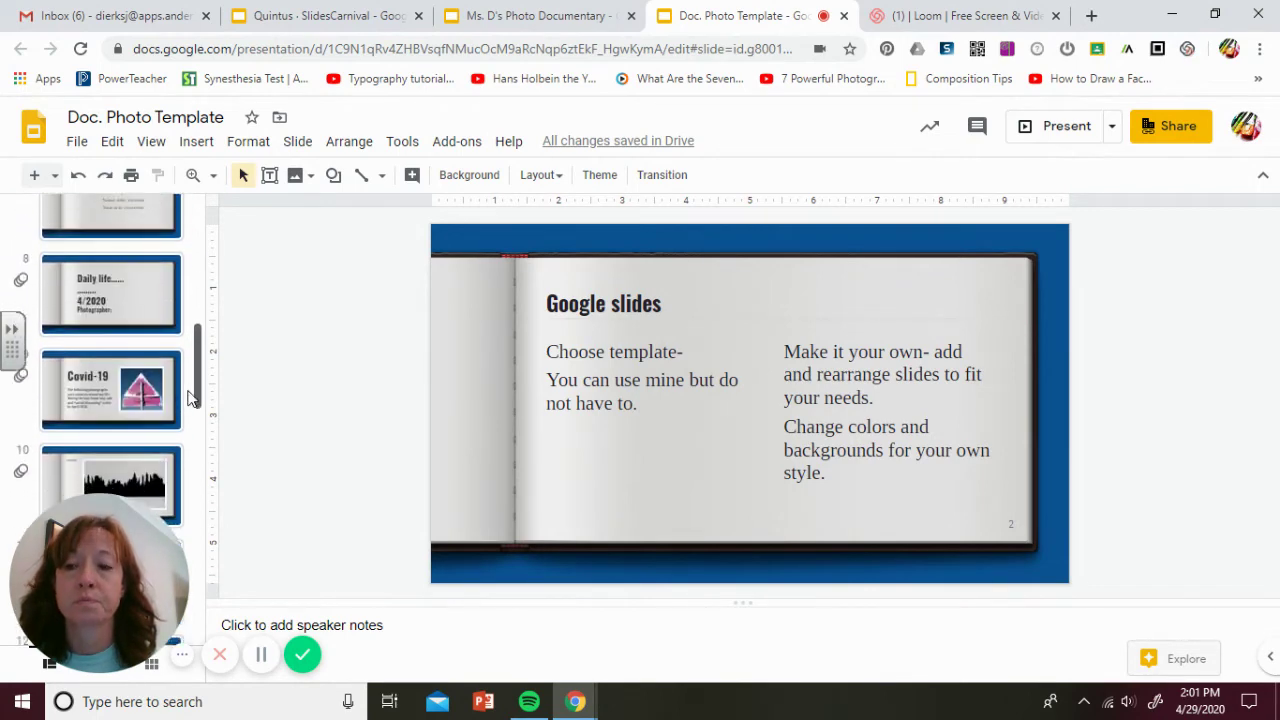
pyautogui.click(141, 310)
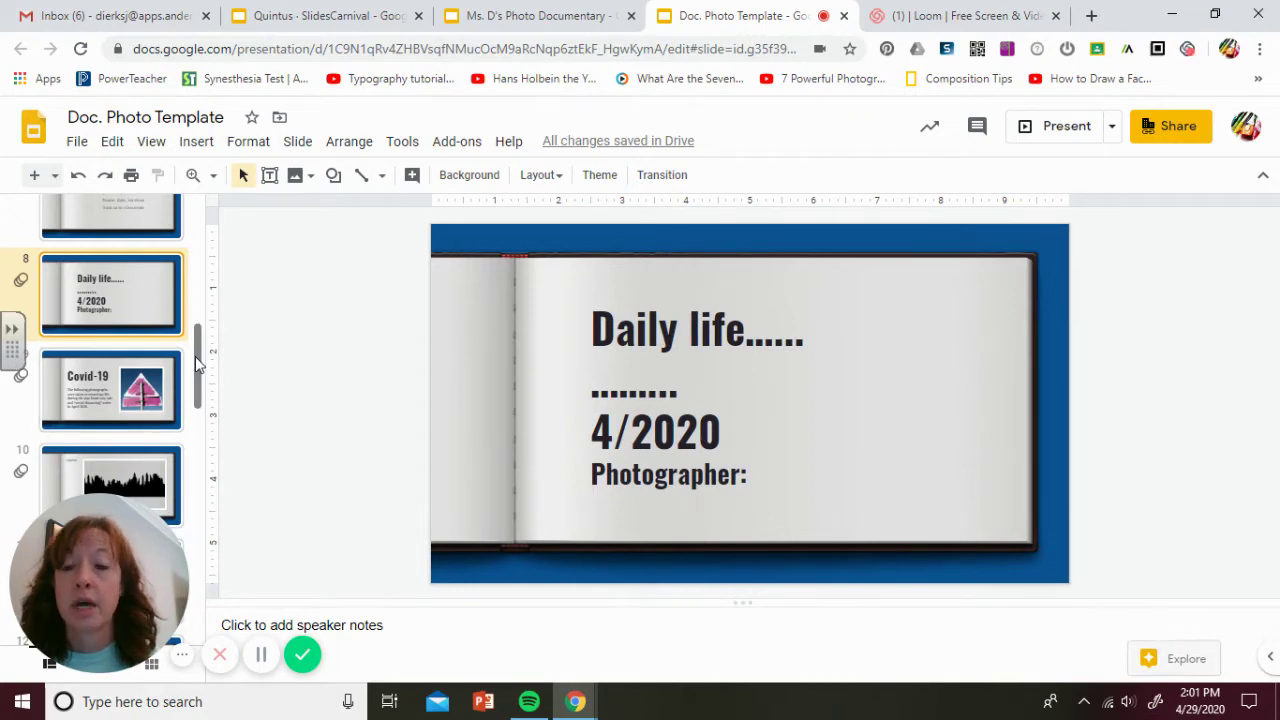
# Open the template's Covid-19 slide and select its sign picture
pyautogui.scroll(-1, 195, 356)
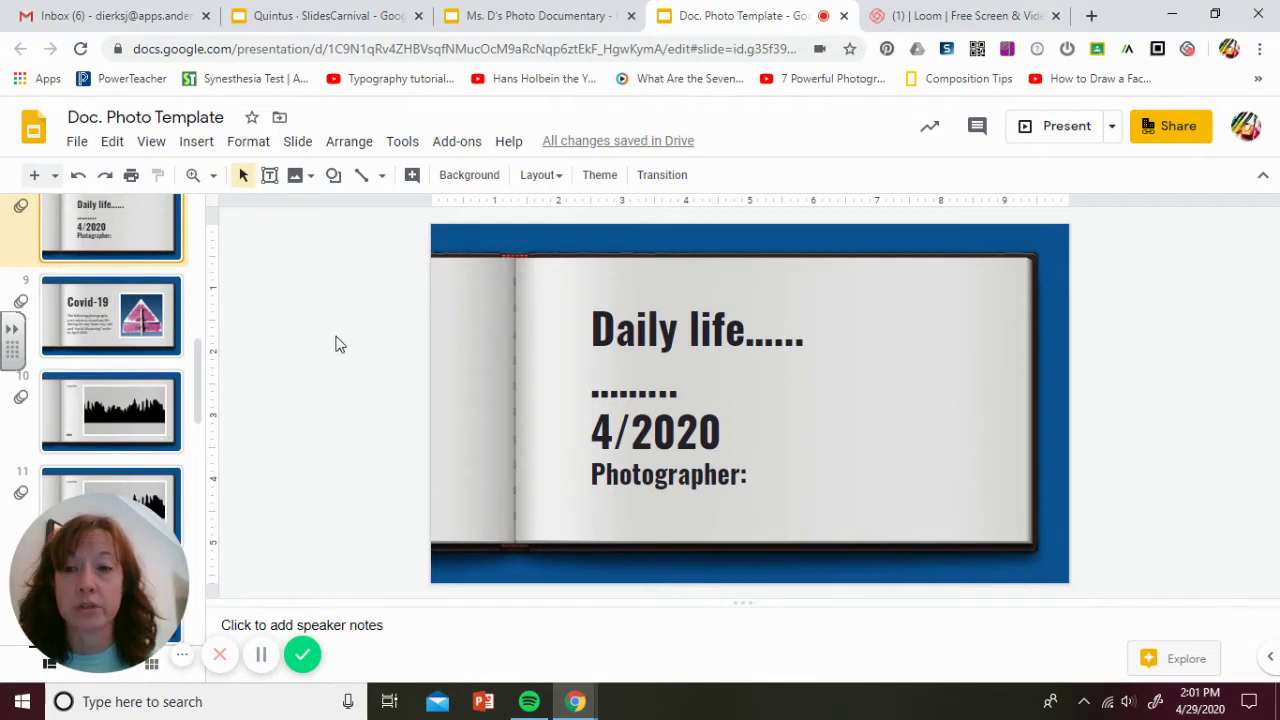
pyautogui.click(140, 316)
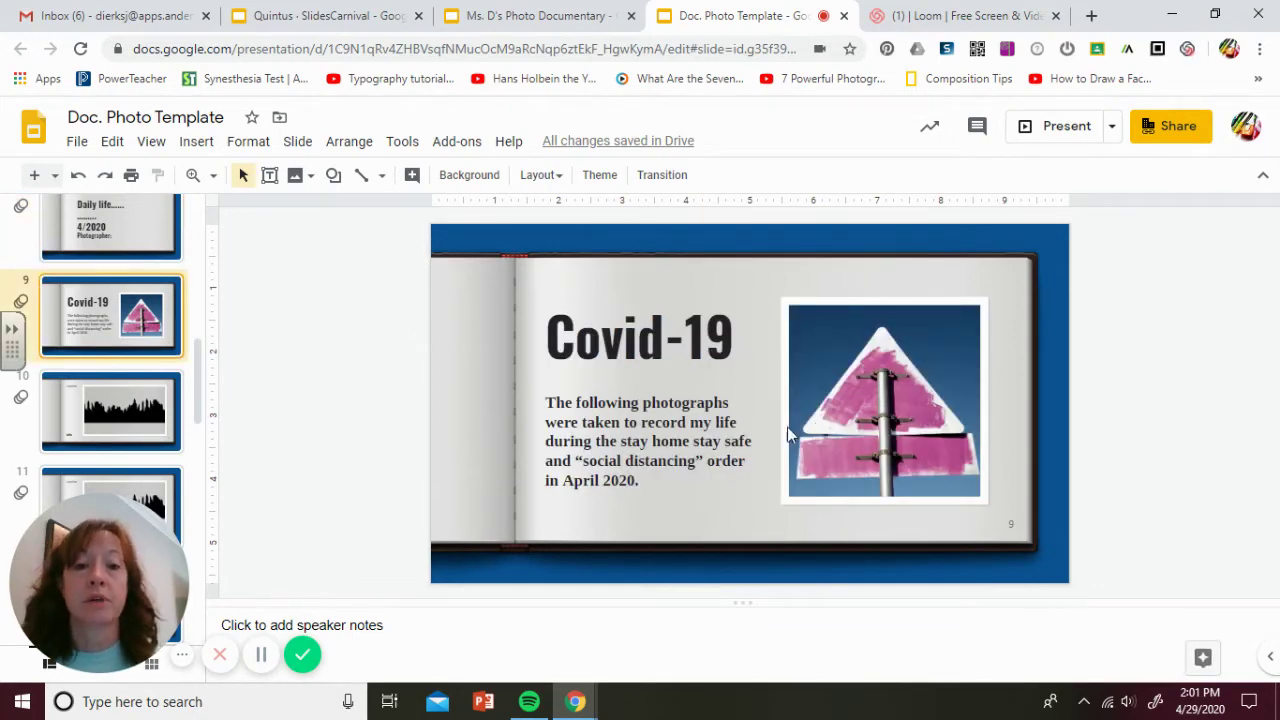
pyautogui.click(848, 398)
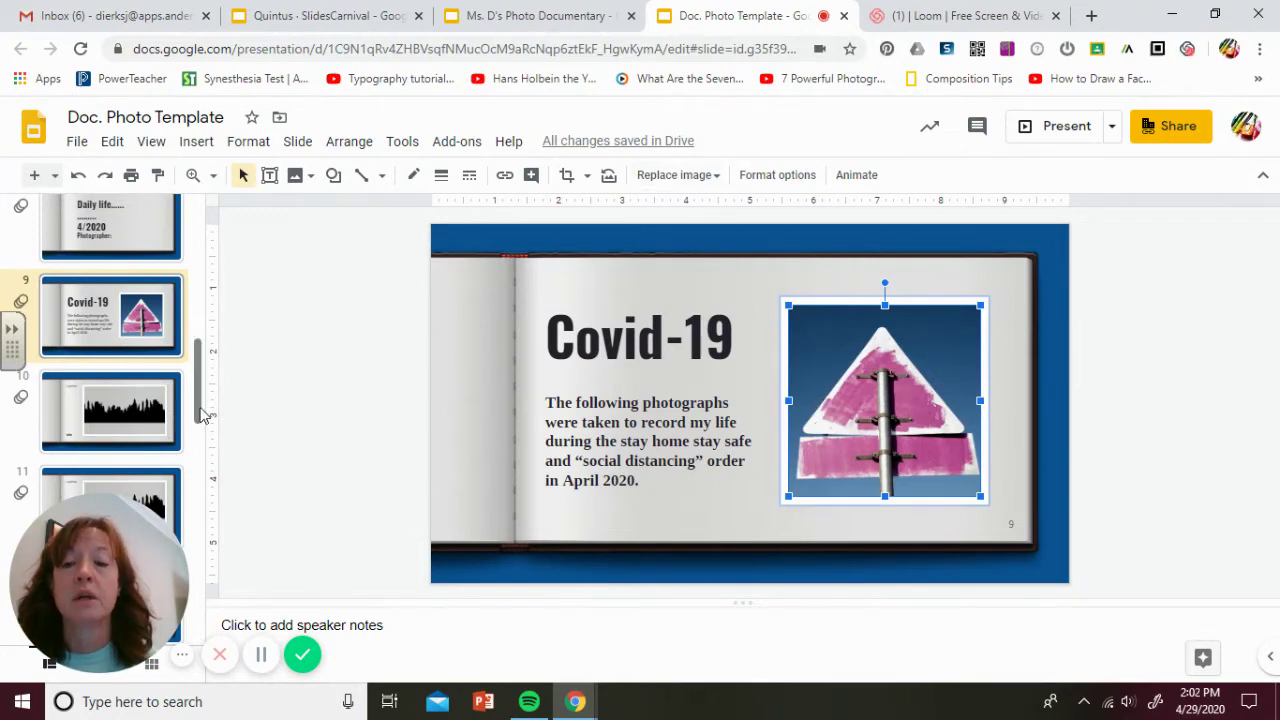
# Examine the tablet screenshots on slides 3 and 4 that illustrate the slide and image editing options
pyautogui.moveTo(198, 415); pyautogui.dragTo(201, 270)
pyautogui.click(124, 352)
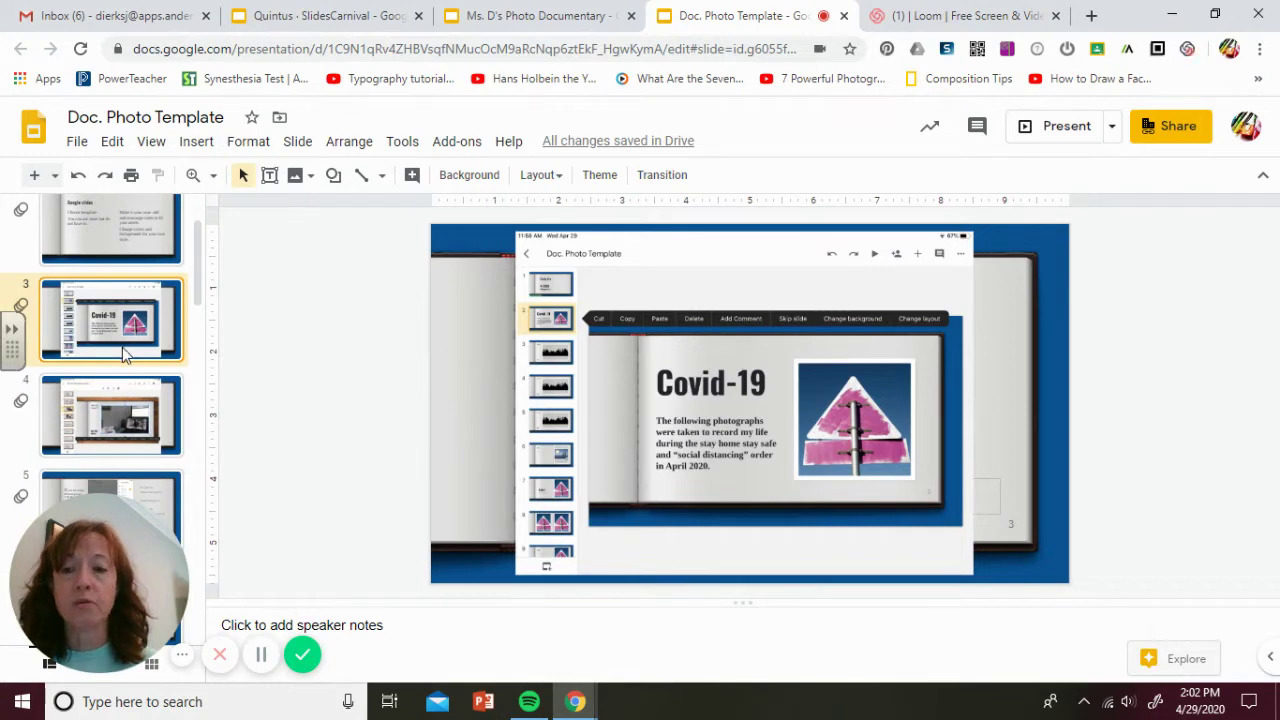
pyautogui.click(130, 406)
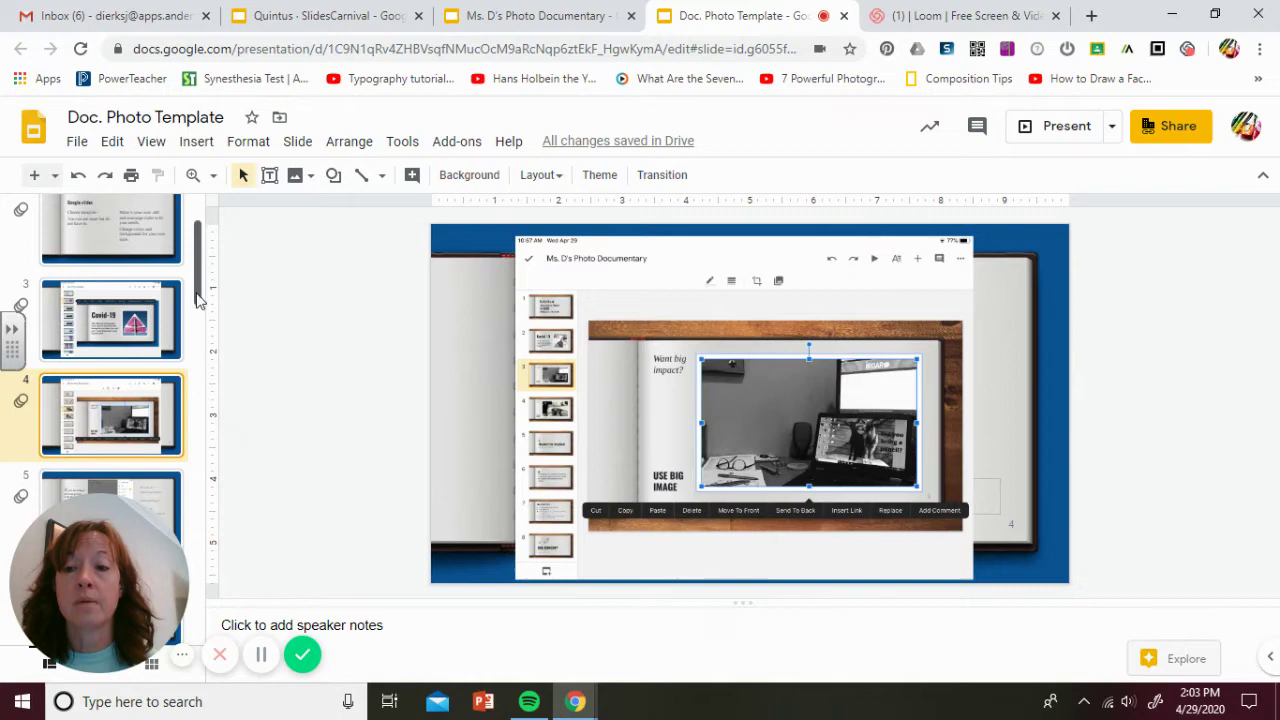
# Reselect the sign picture on the Covid-19 slide, and view the skyline photo layout on slide 10
pyautogui.scroll(-5, 196, 340)
pyautogui.click(140, 297)
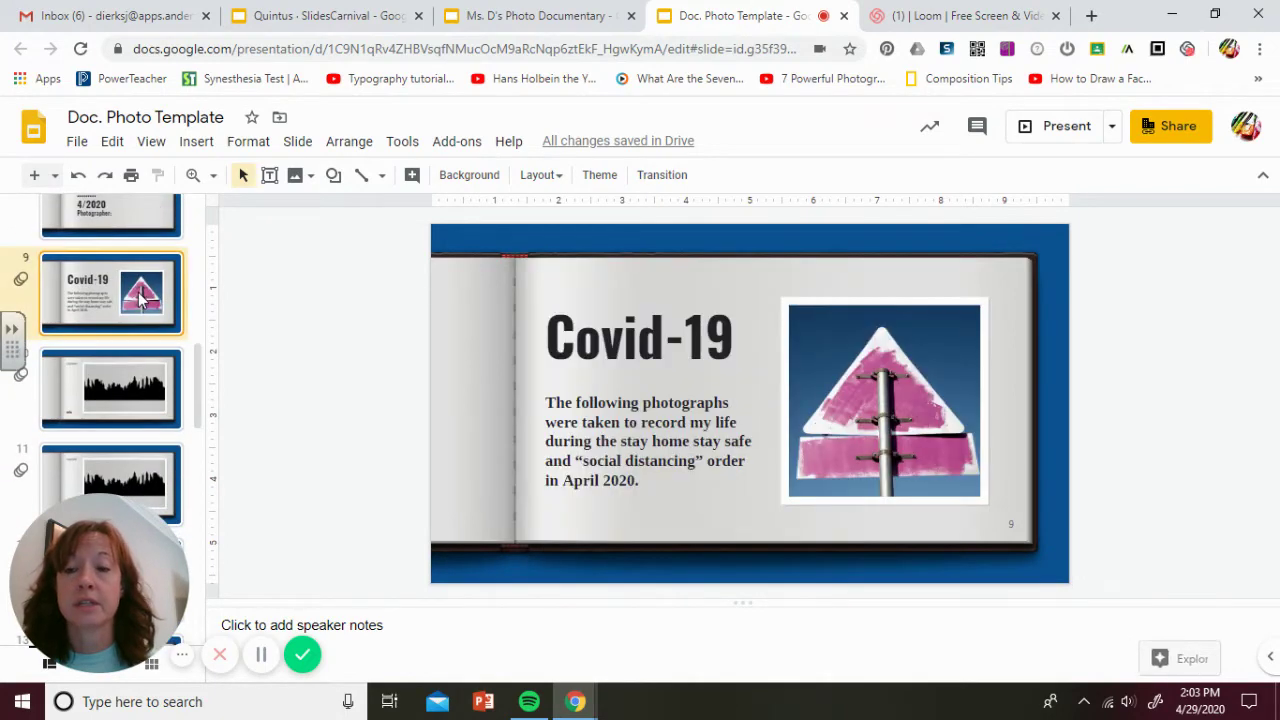
pyautogui.click(854, 331)
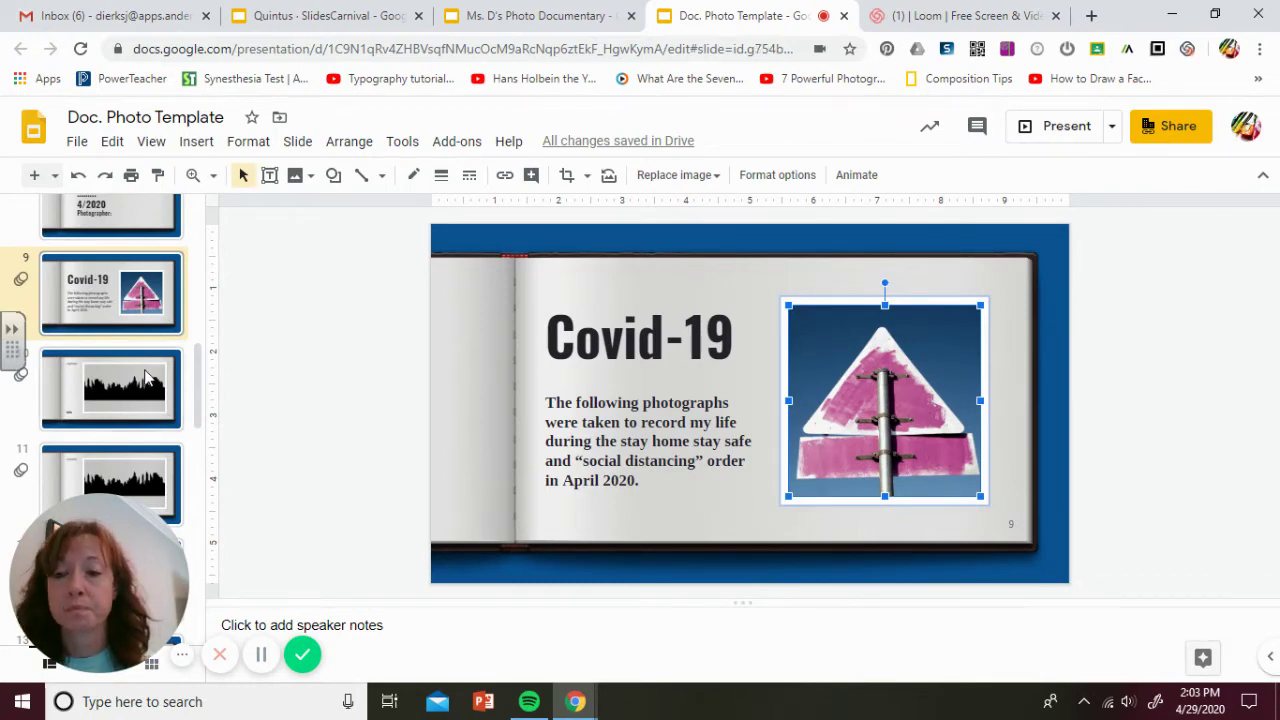
pyautogui.click(146, 376)
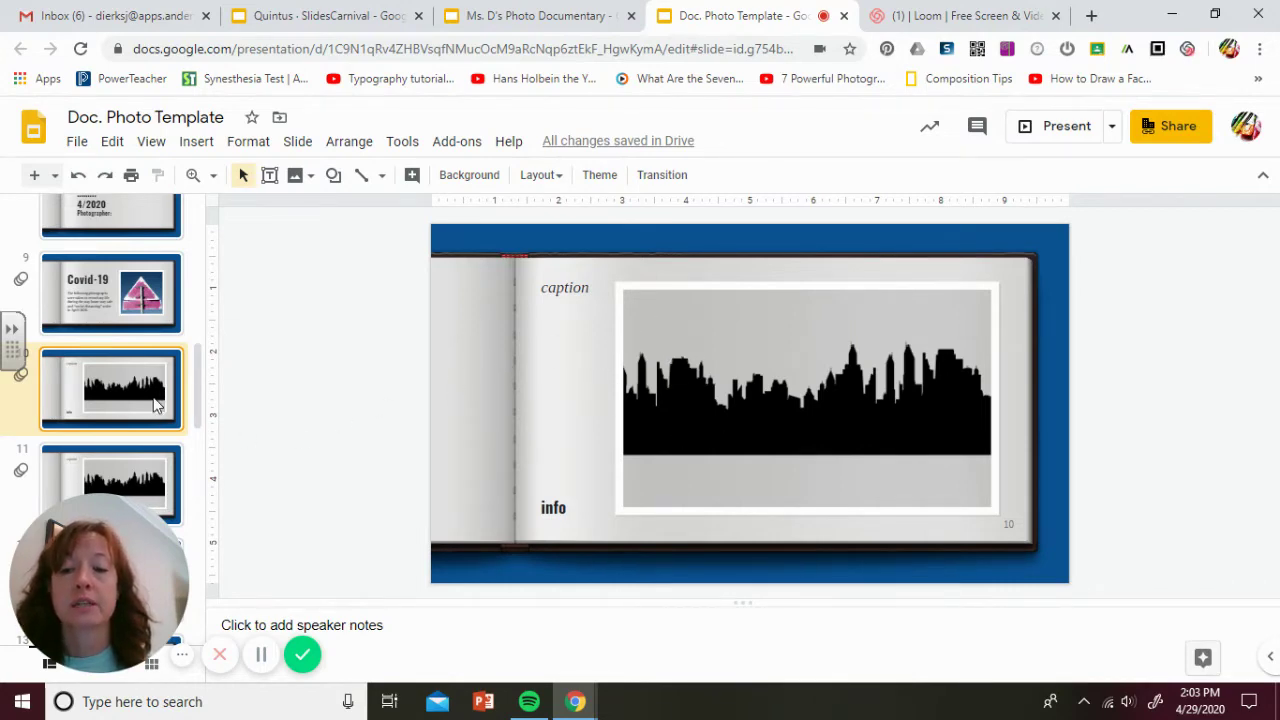
# Go back to the instruction screenshots on slides 3 and 4 and compare the slide options with the image options
pyautogui.moveTo(195, 376); pyautogui.dragTo(194, 317)
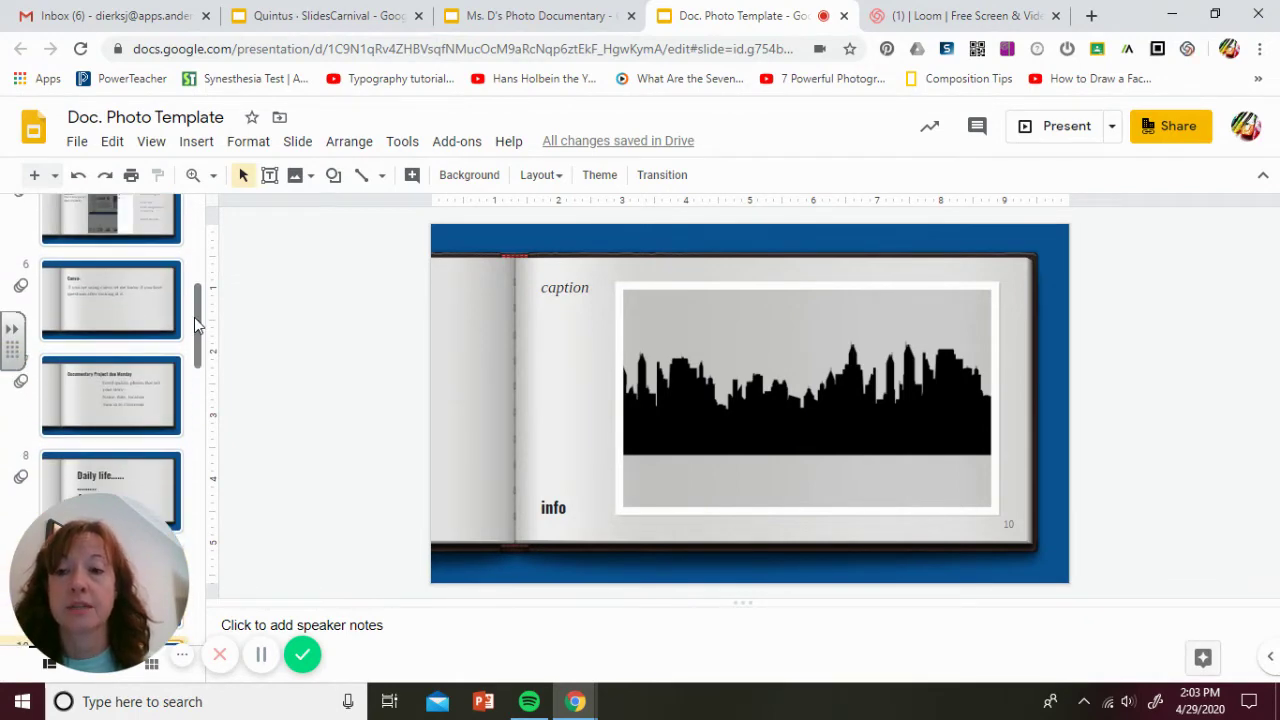
pyautogui.scroll(3, 196, 317)
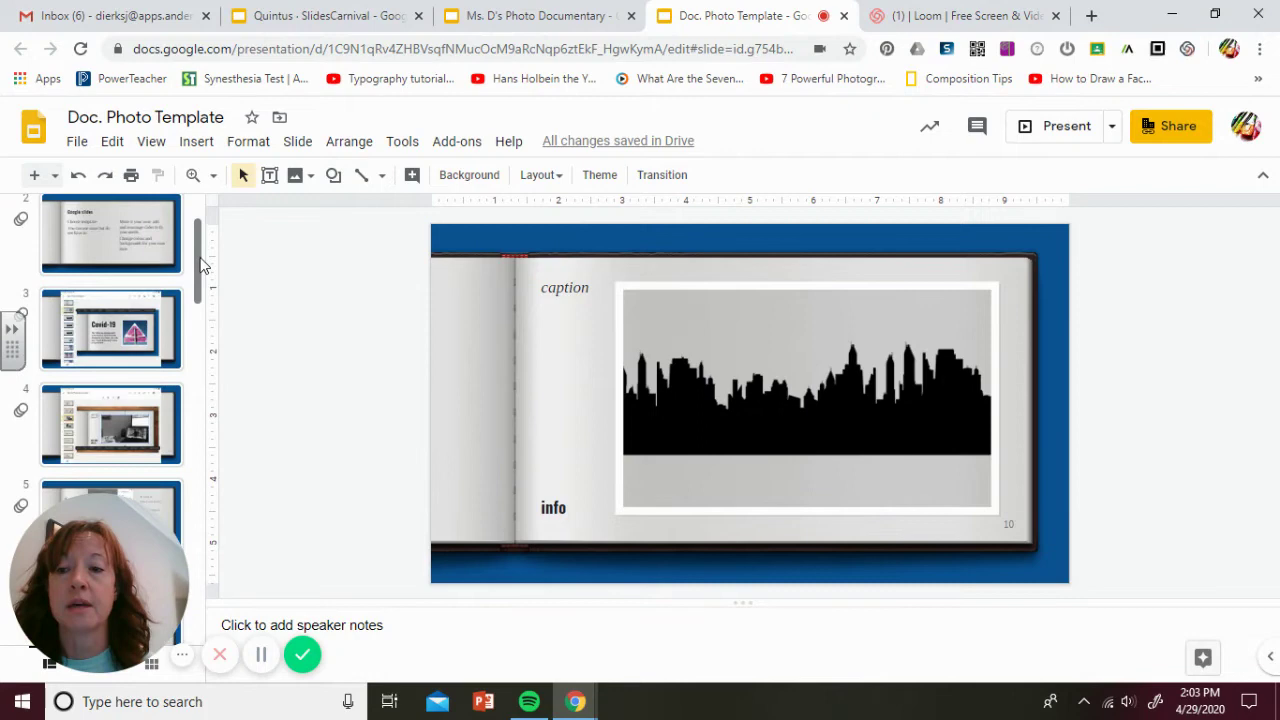
pyautogui.click(150, 340)
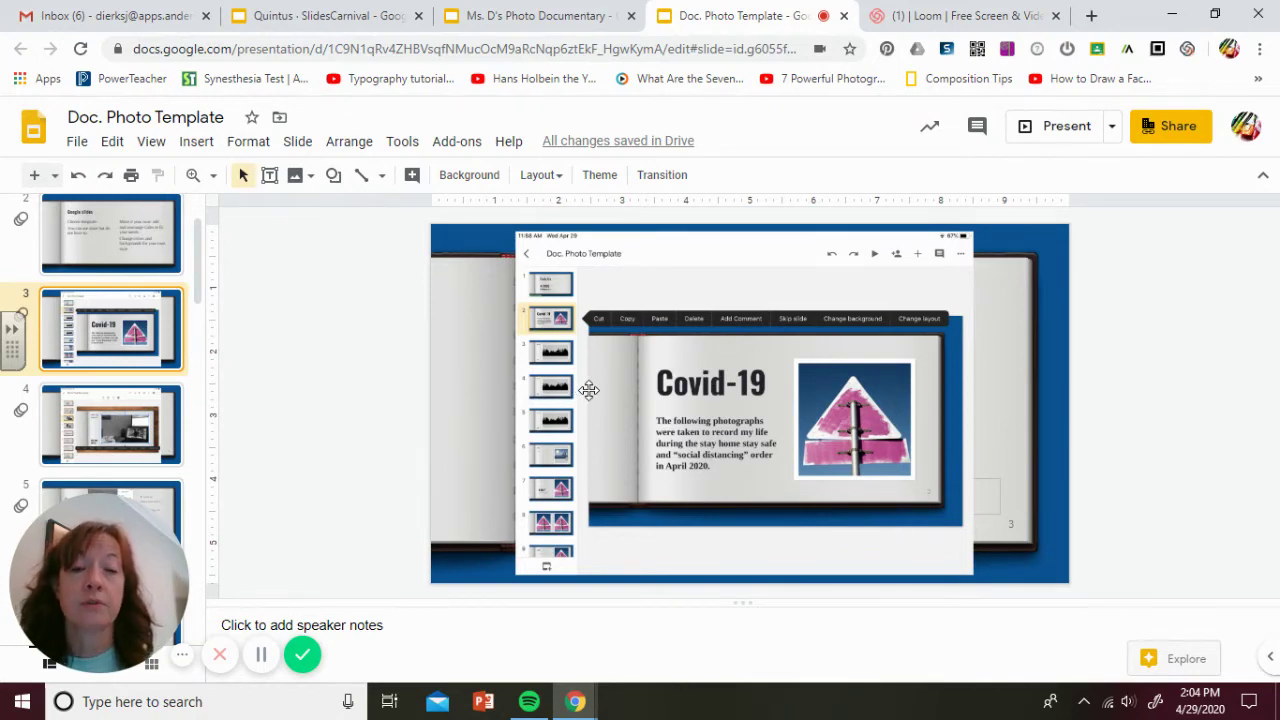
pyautogui.scroll(-1, 194, 274)
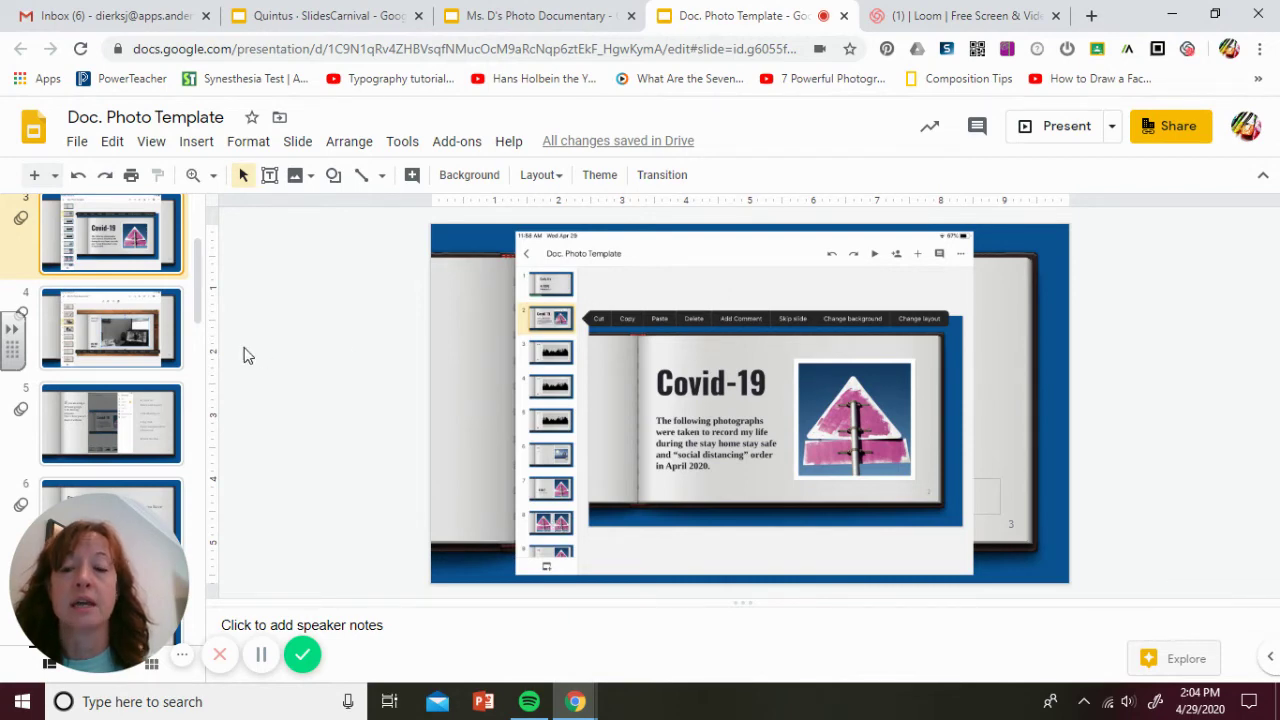
pyautogui.click(150, 340)
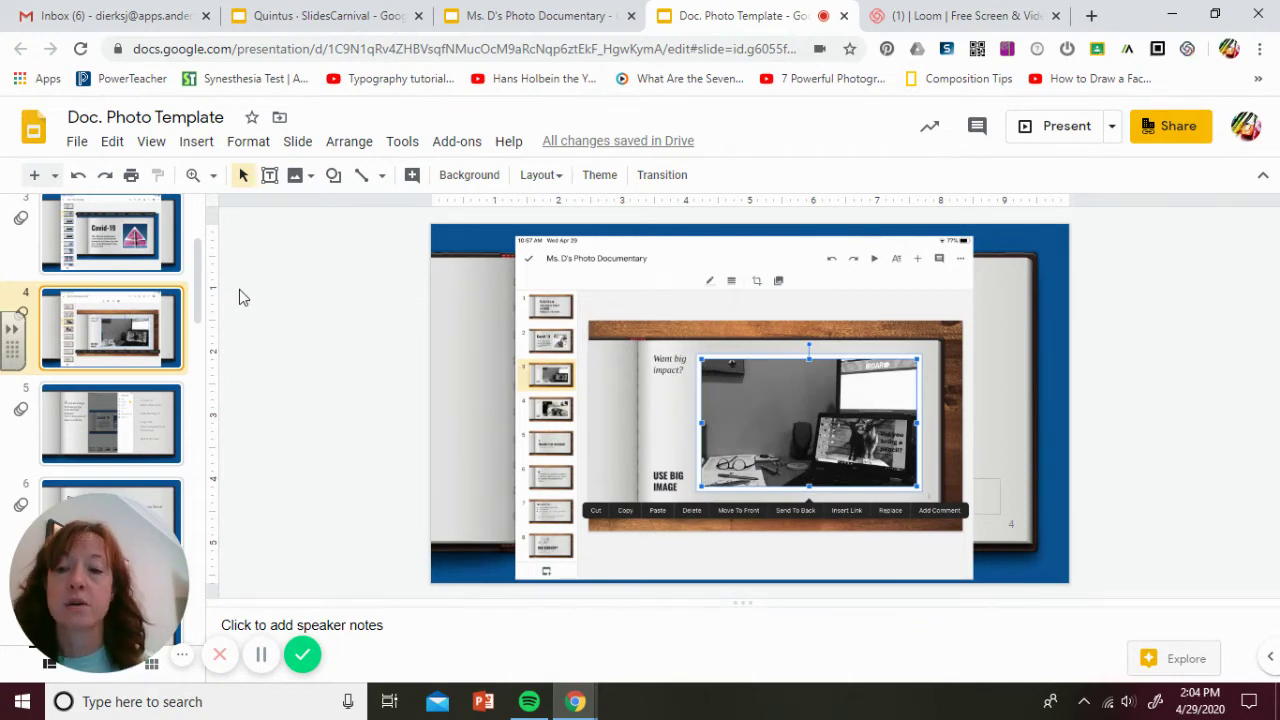
# Move the sailboat title-and-caption slide from position 12 to directly after slide 10
pyautogui.moveTo(200, 275); pyautogui.dragTo(199, 430)
pyautogui.click(134, 375)
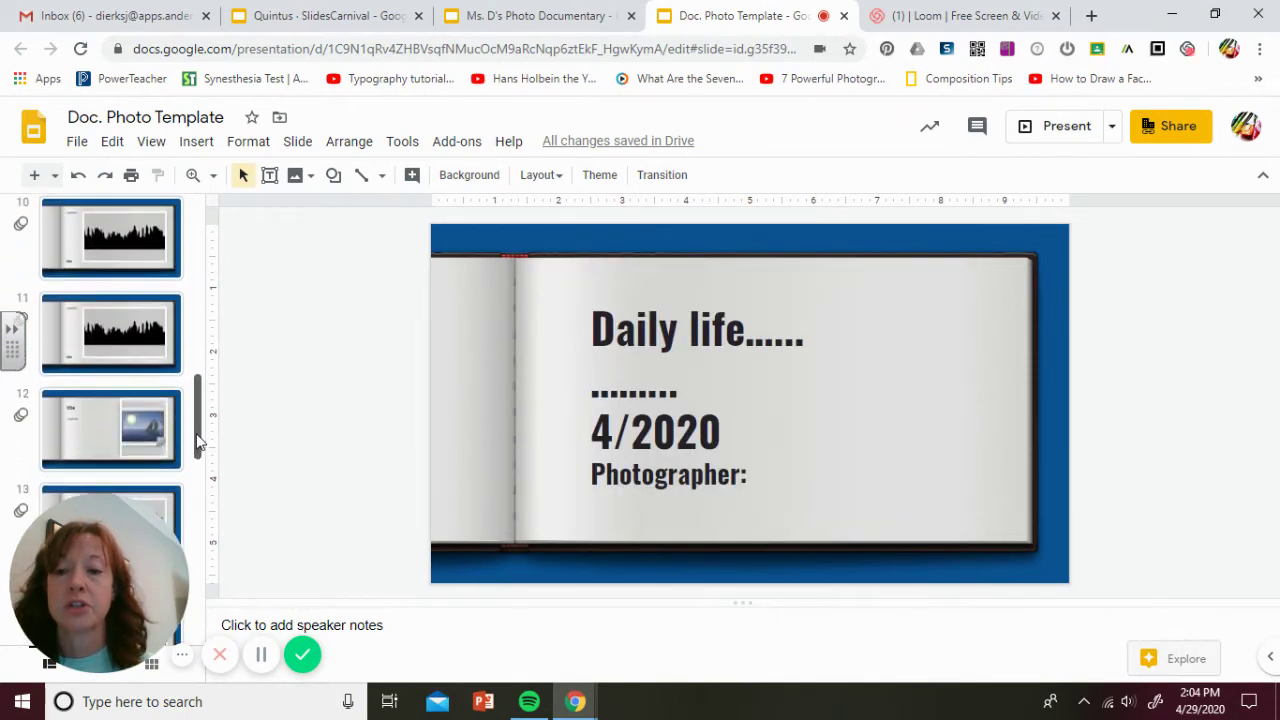
pyautogui.click(150, 345)
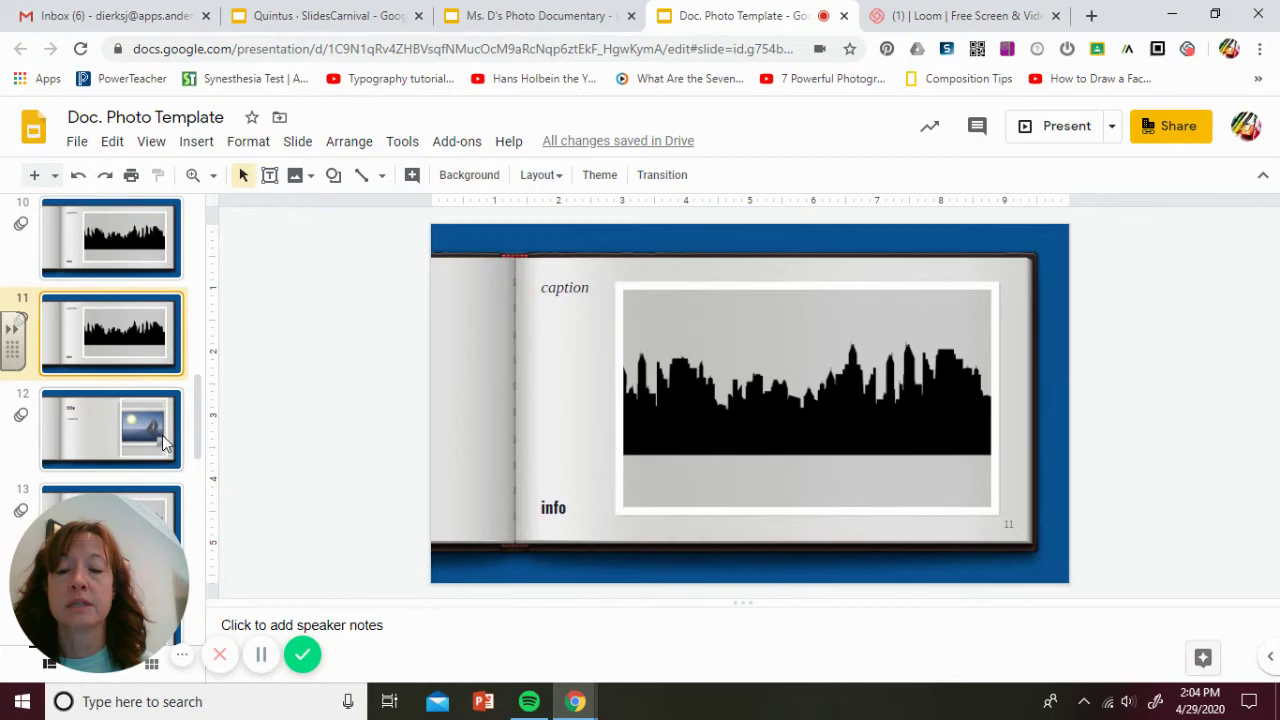
pyautogui.click(143, 440)
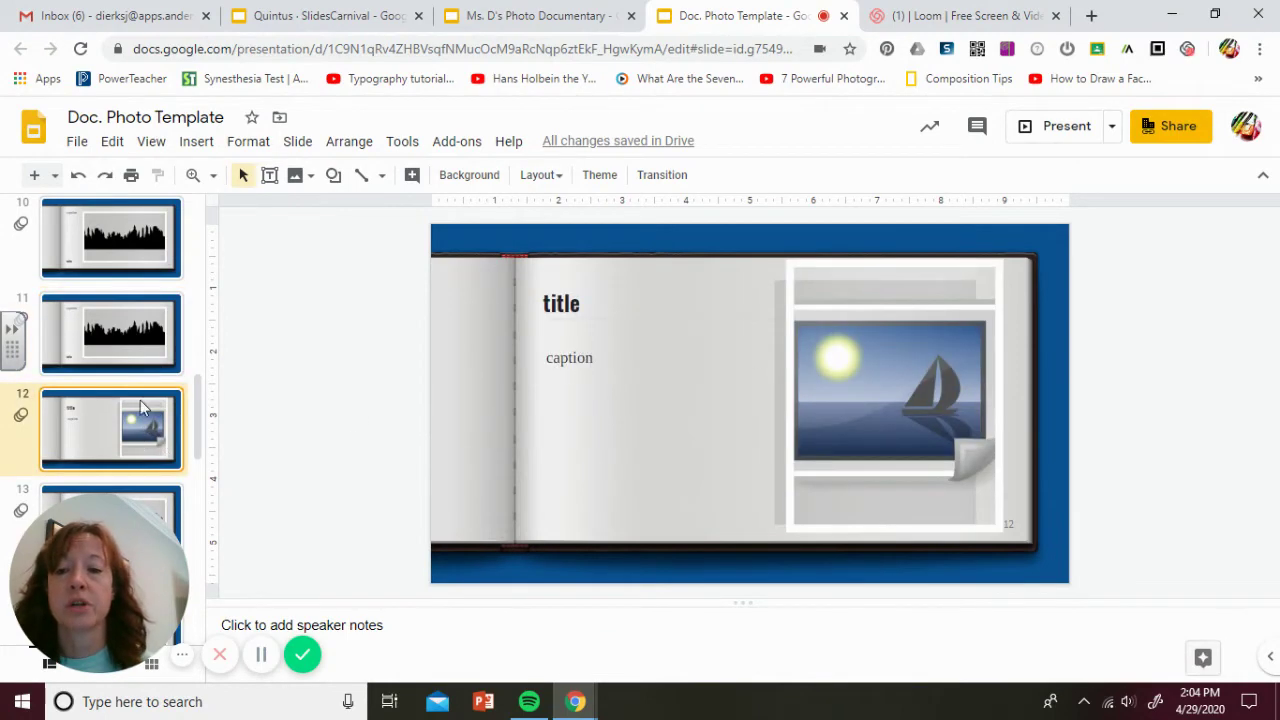
pyautogui.moveTo(117, 422); pyautogui.dragTo(138, 279)
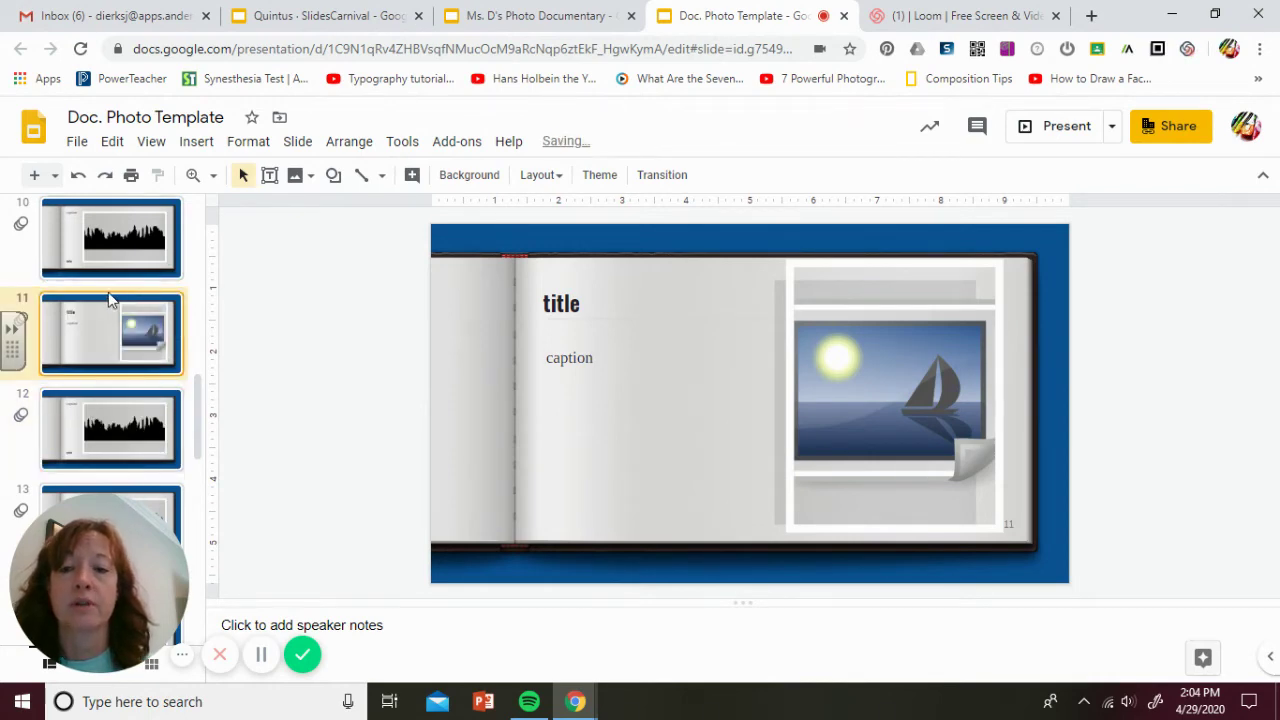
# View the layout with two side-by-side photos on slide 15
pyautogui.moveTo(196, 404); pyautogui.dragTo(195, 511)
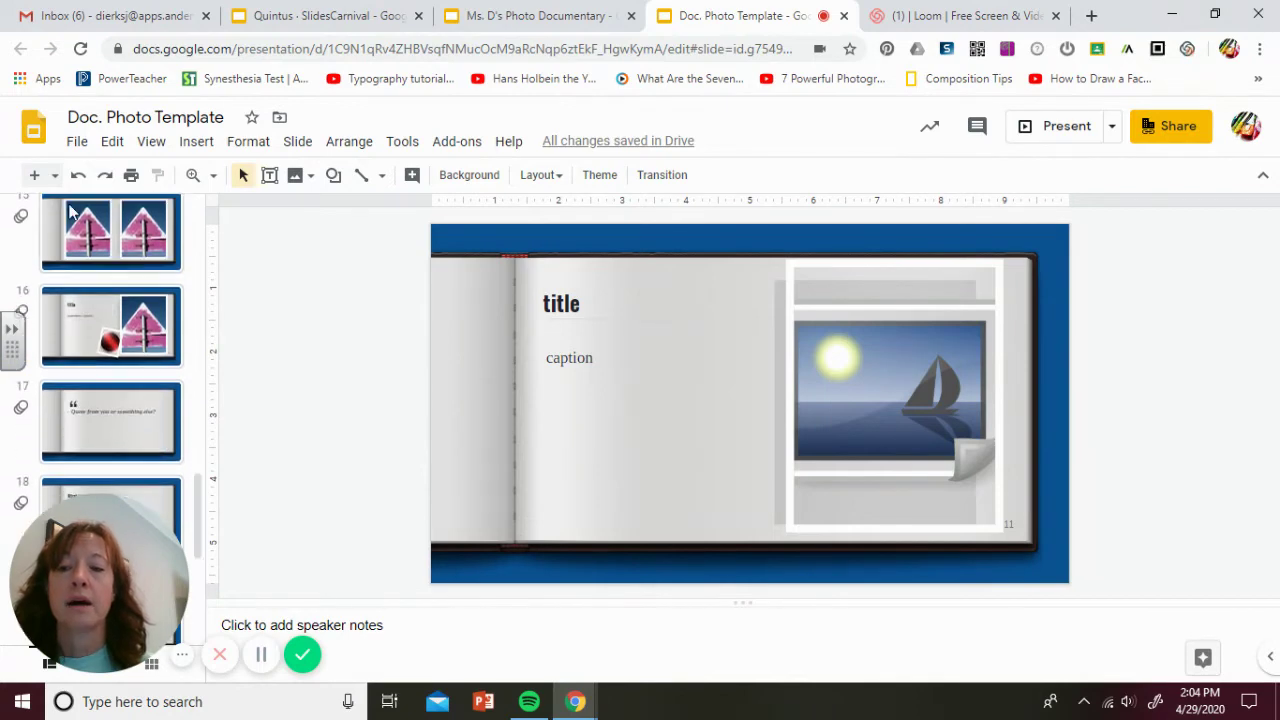
pyautogui.click(84, 232)
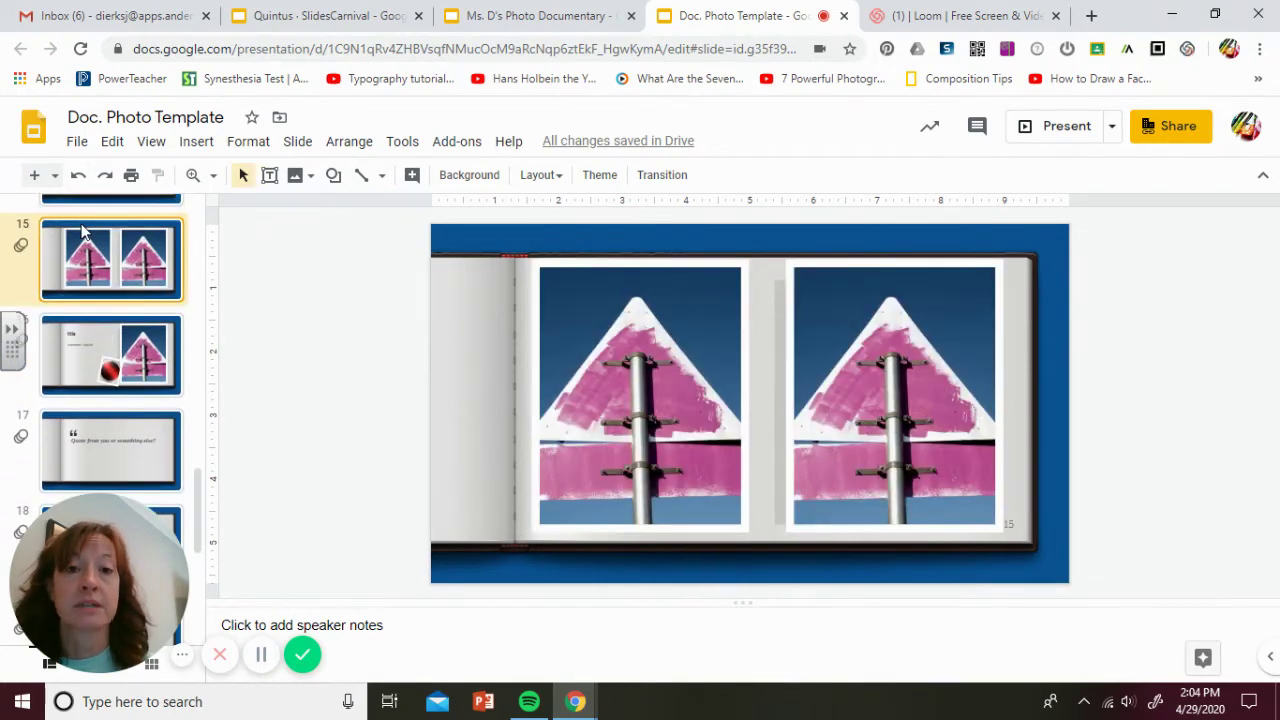
# View the picture-and-caption layout on slide 16, the quote layout on slide 17, and the list layout on slide 18
pyautogui.click(117, 340)
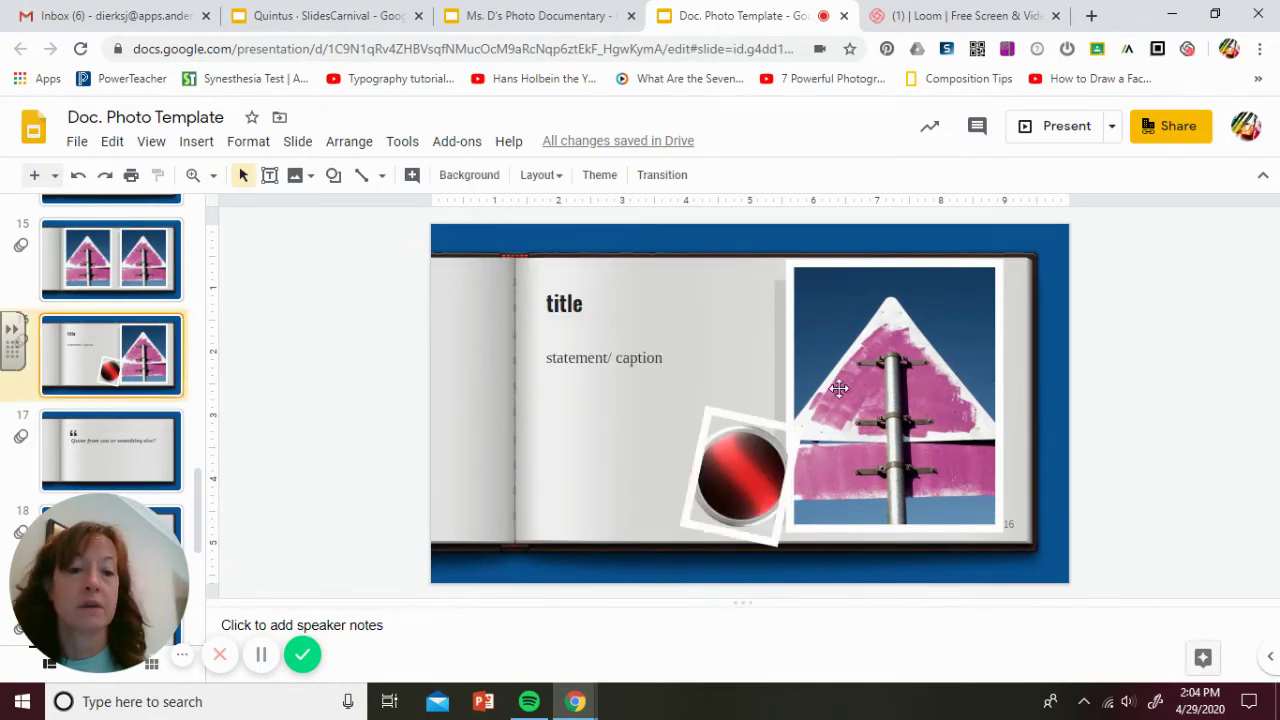
pyautogui.scroll(-3, 203, 485)
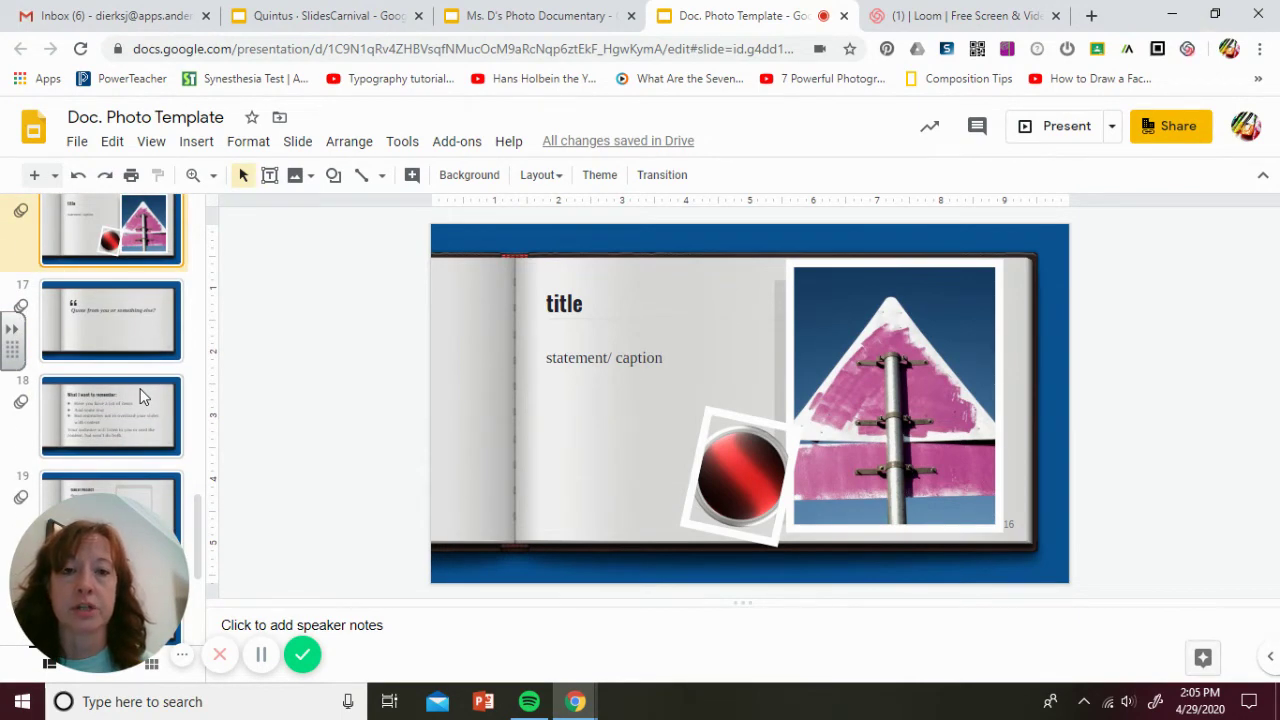
pyautogui.click(119, 311)
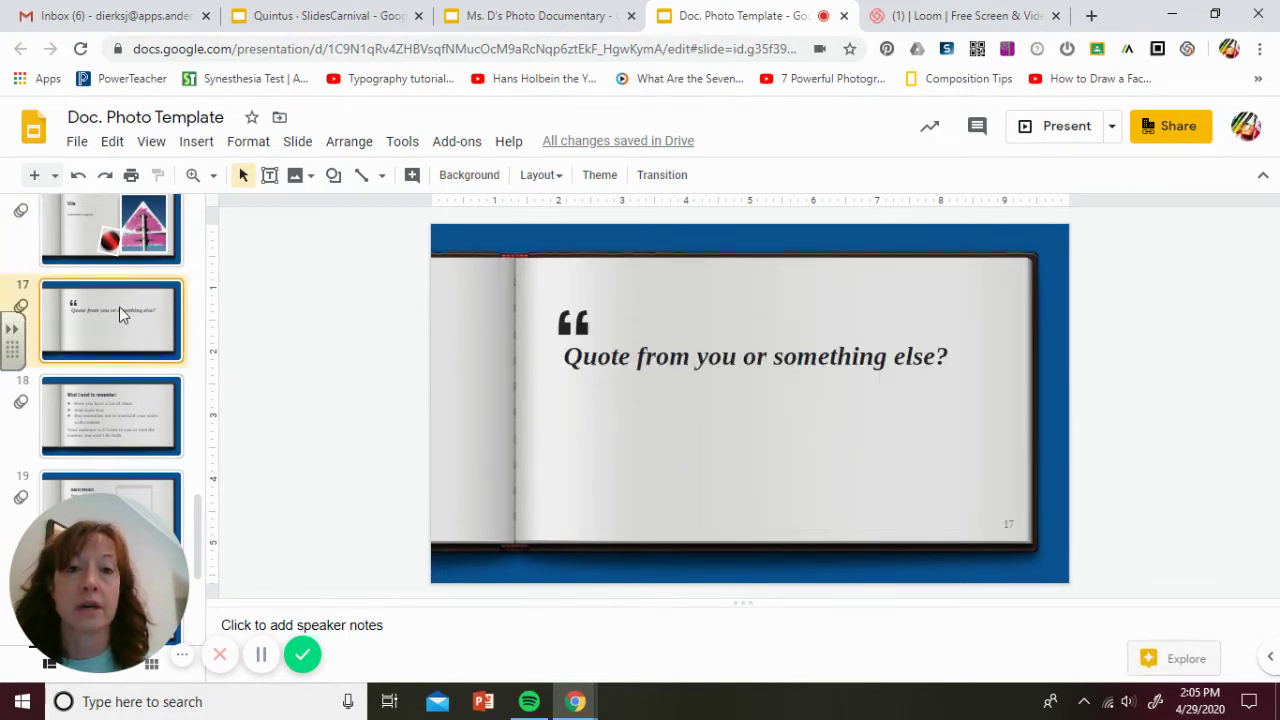
pyautogui.click(125, 415)
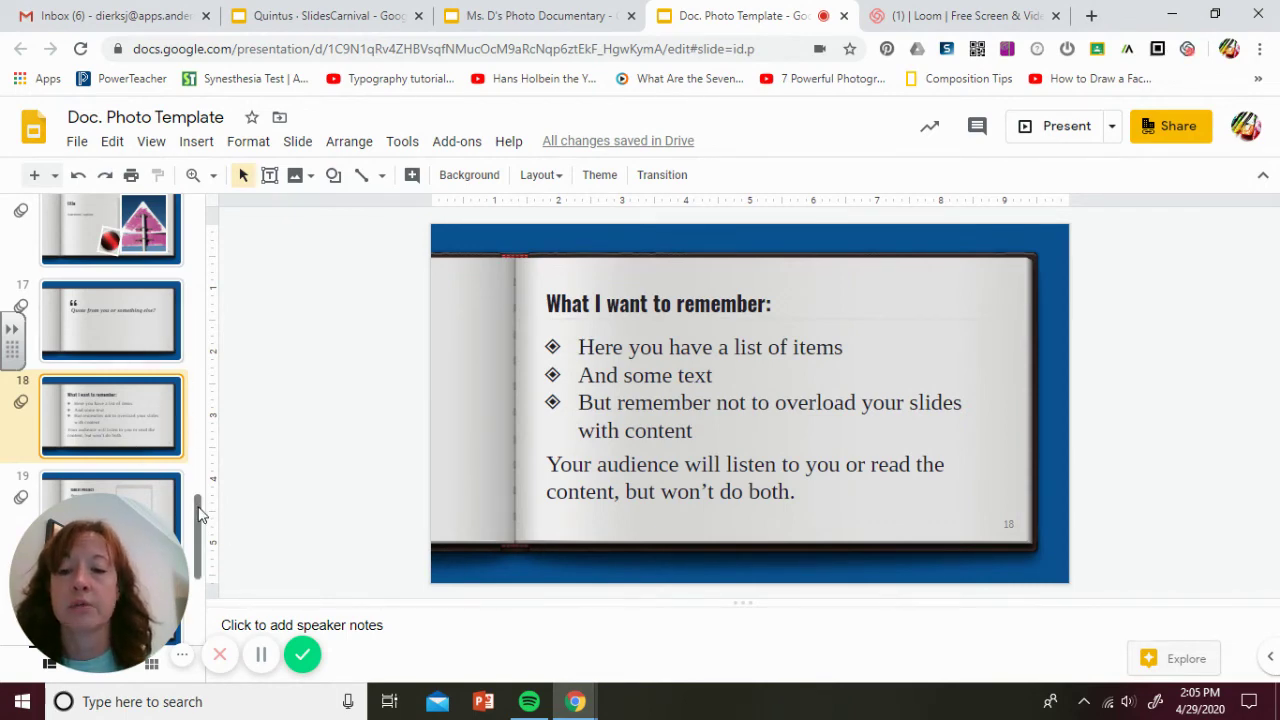
# Look through the closing template slides: the tablet project on slide 19, the credits on slide 21, and the icons on slide 22
pyautogui.scroll(-2, 111, 308)
pyautogui.click(111, 309)
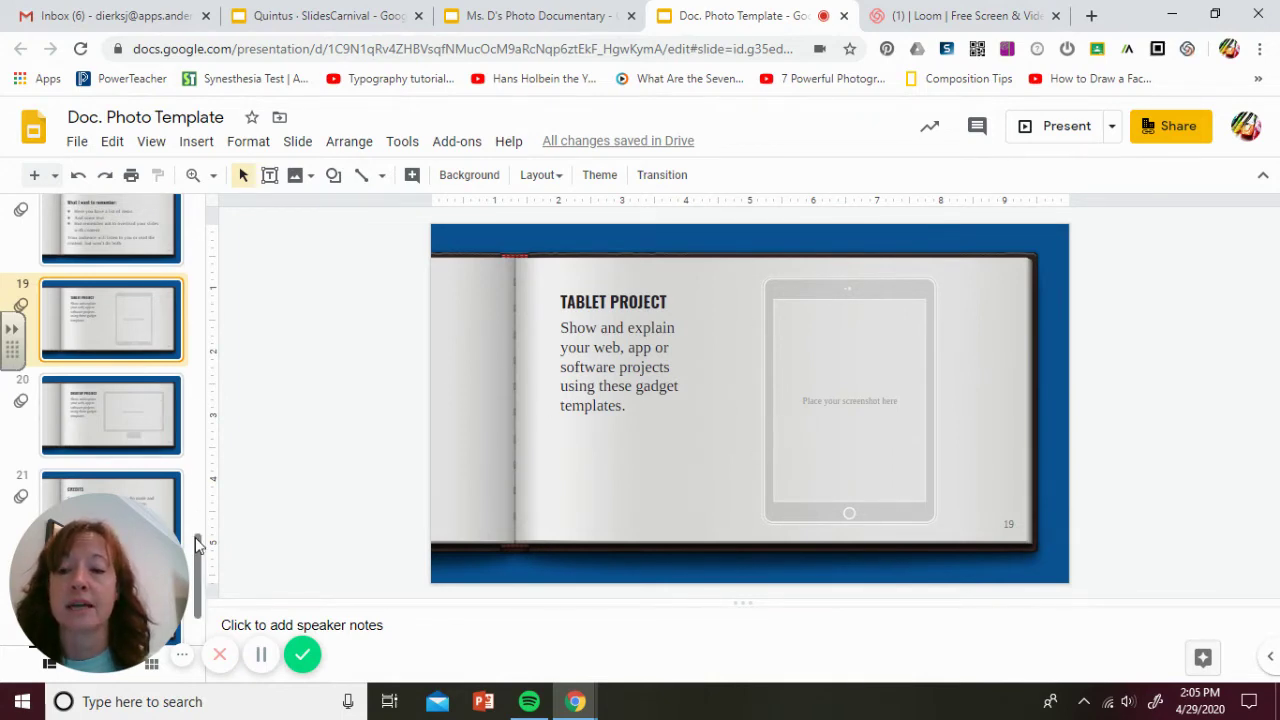
pyautogui.scroll(-2, 195, 537)
pyautogui.click(130, 404)
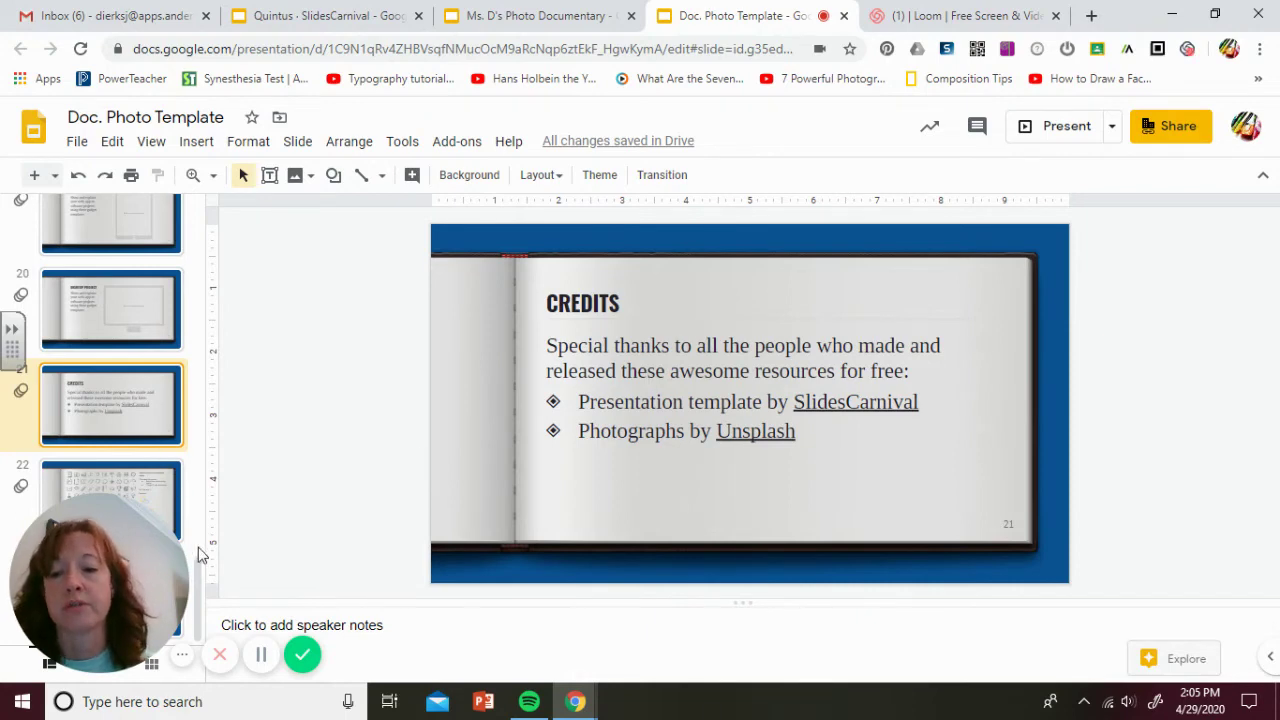
pyautogui.click(153, 482)
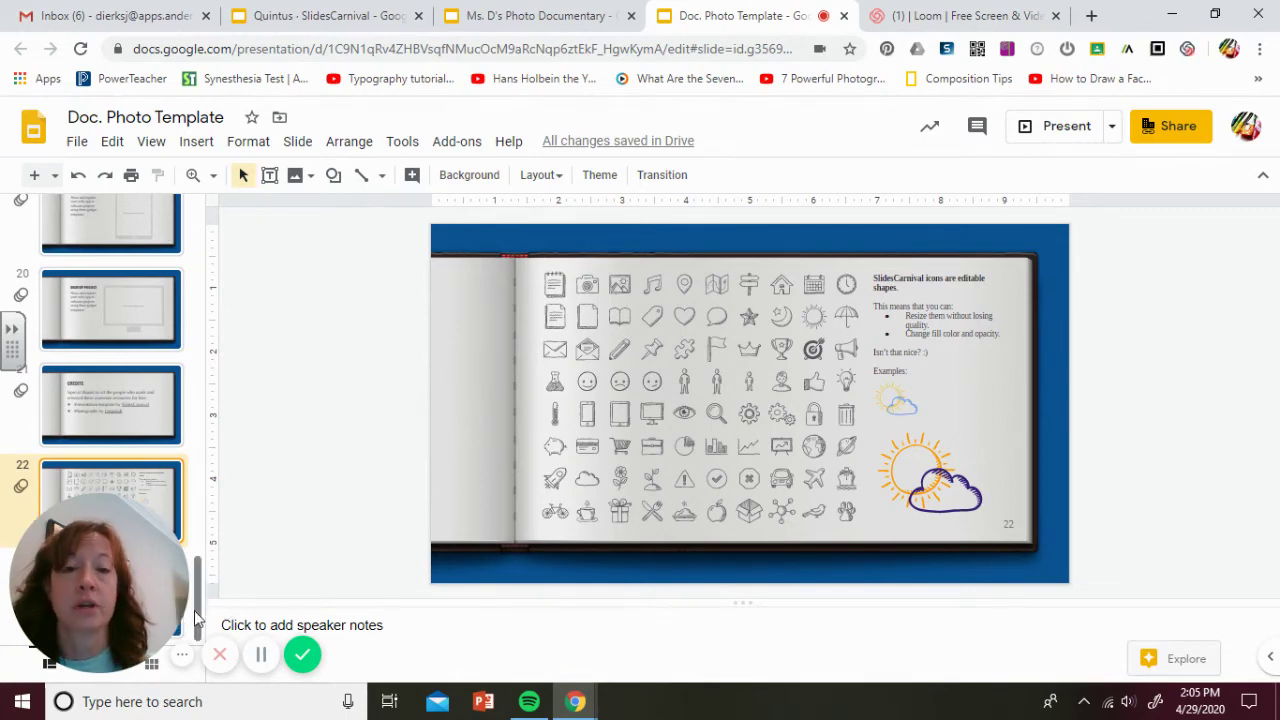
# Return to the start of the deck and review the project details, the Google Slides guidelines, and the slide options screenshot on slides 1 to 3
pyautogui.moveTo(197, 622); pyautogui.dragTo(203, 220)
pyautogui.click(122, 232)
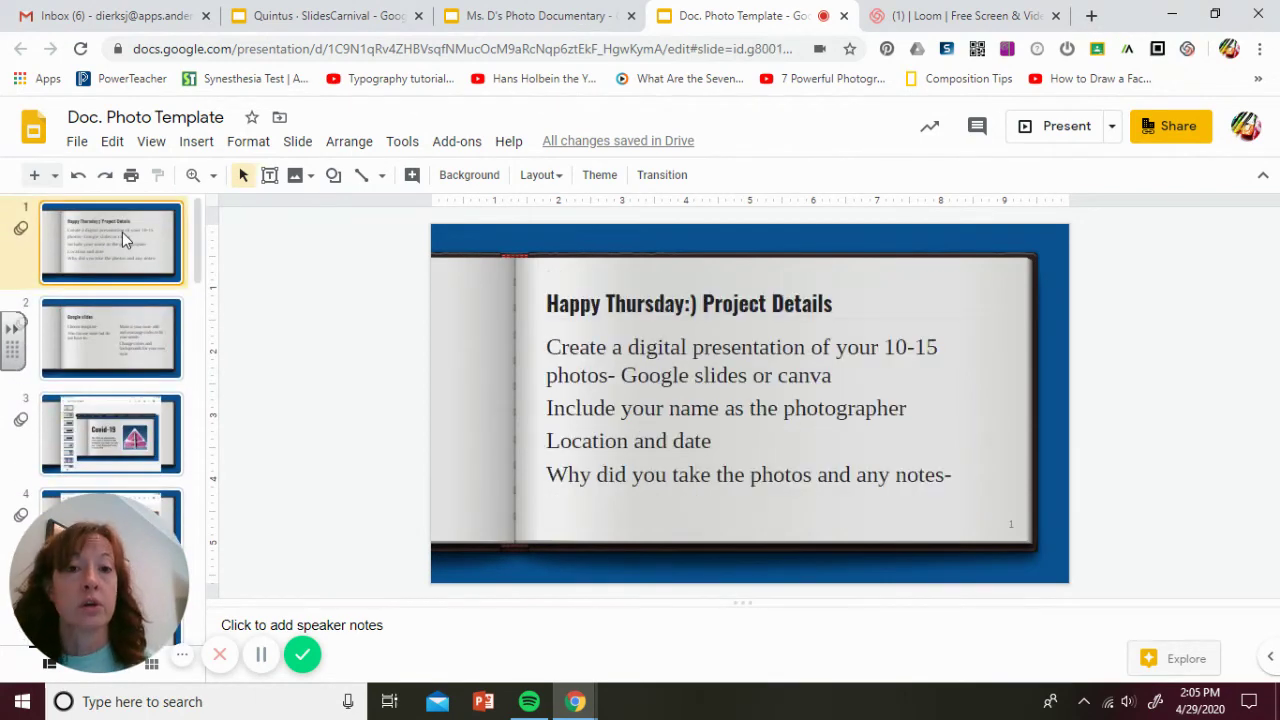
pyautogui.click(119, 365)
pyautogui.click(143, 440)
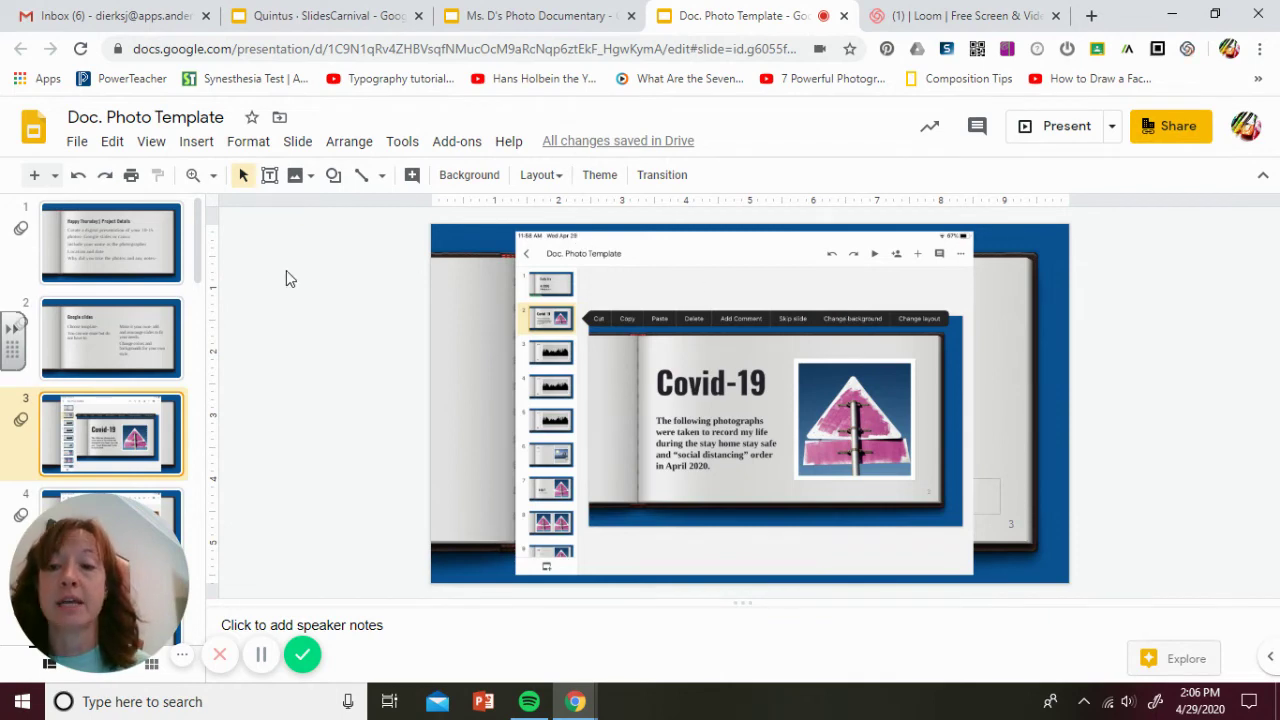
# Open slide 5 and read the instructions for sharing the presentation link and turning it in
pyautogui.moveTo(195, 253); pyautogui.dragTo(197, 310)
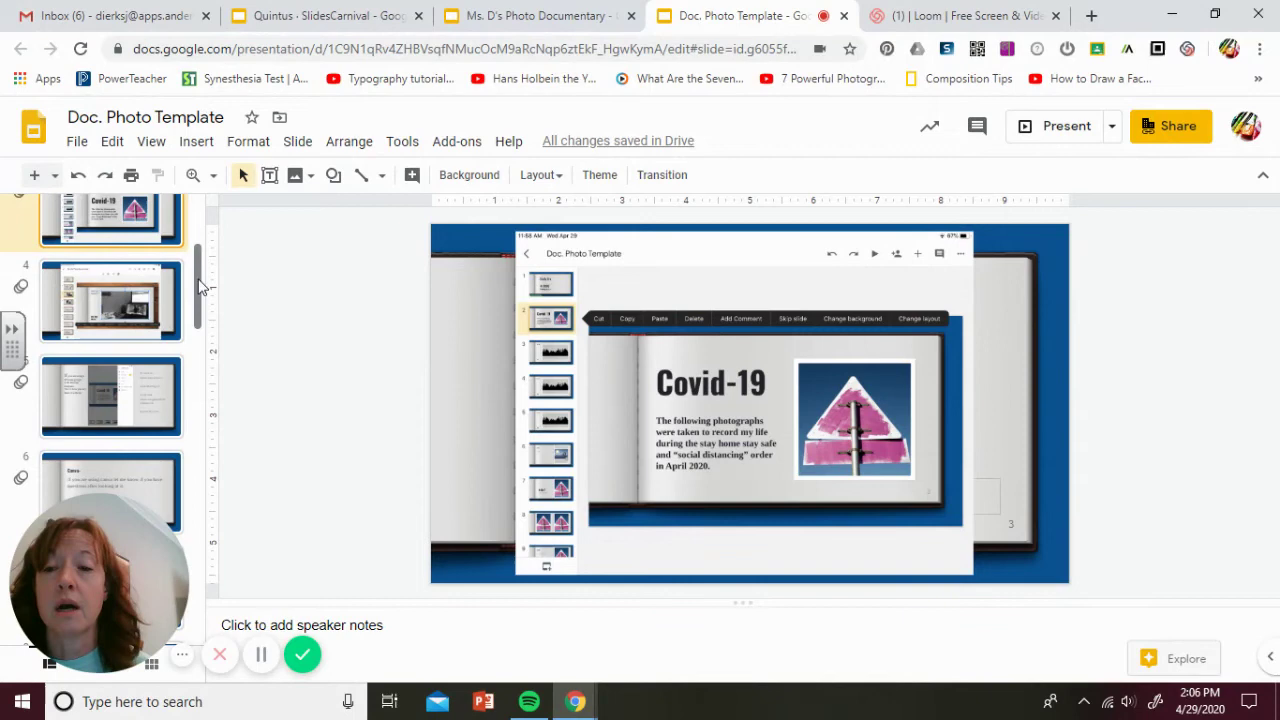
pyautogui.moveTo(200, 286)
pyautogui.mouseDown()
pyautogui.moveTo(198, 323)
pyautogui.moveTo(196, 288)
pyautogui.mouseUp()
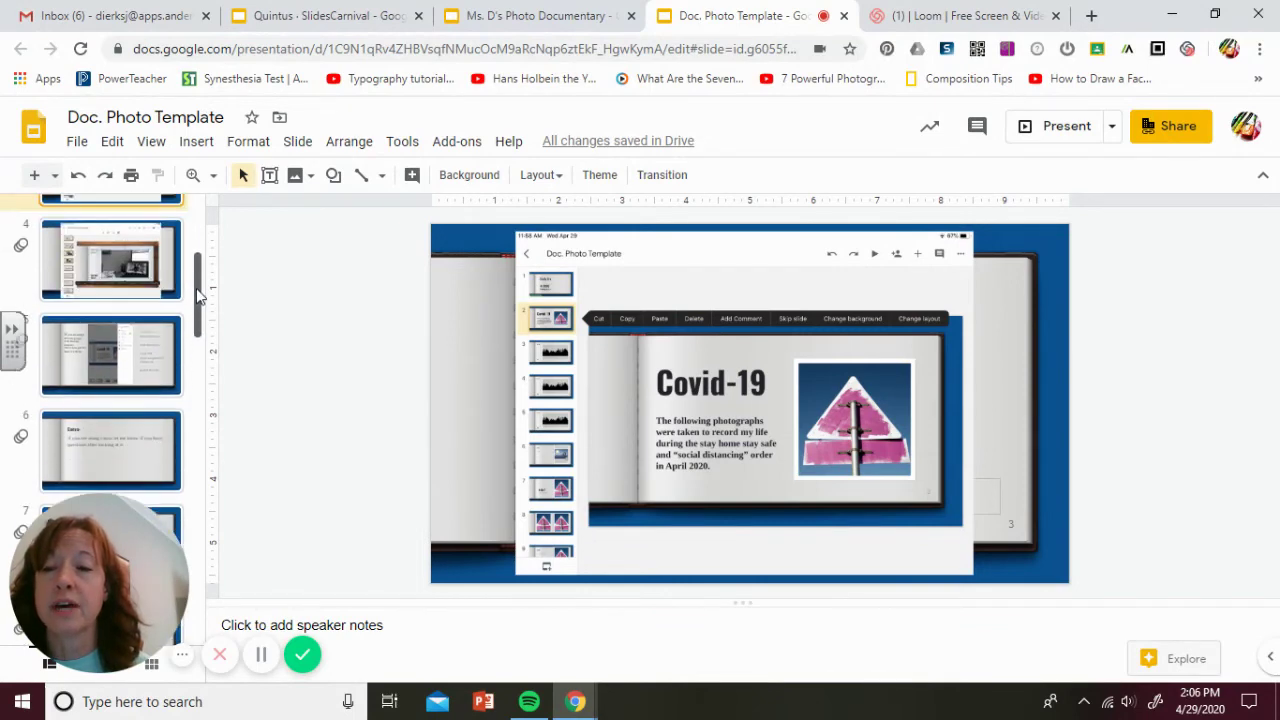
pyautogui.click(127, 357)
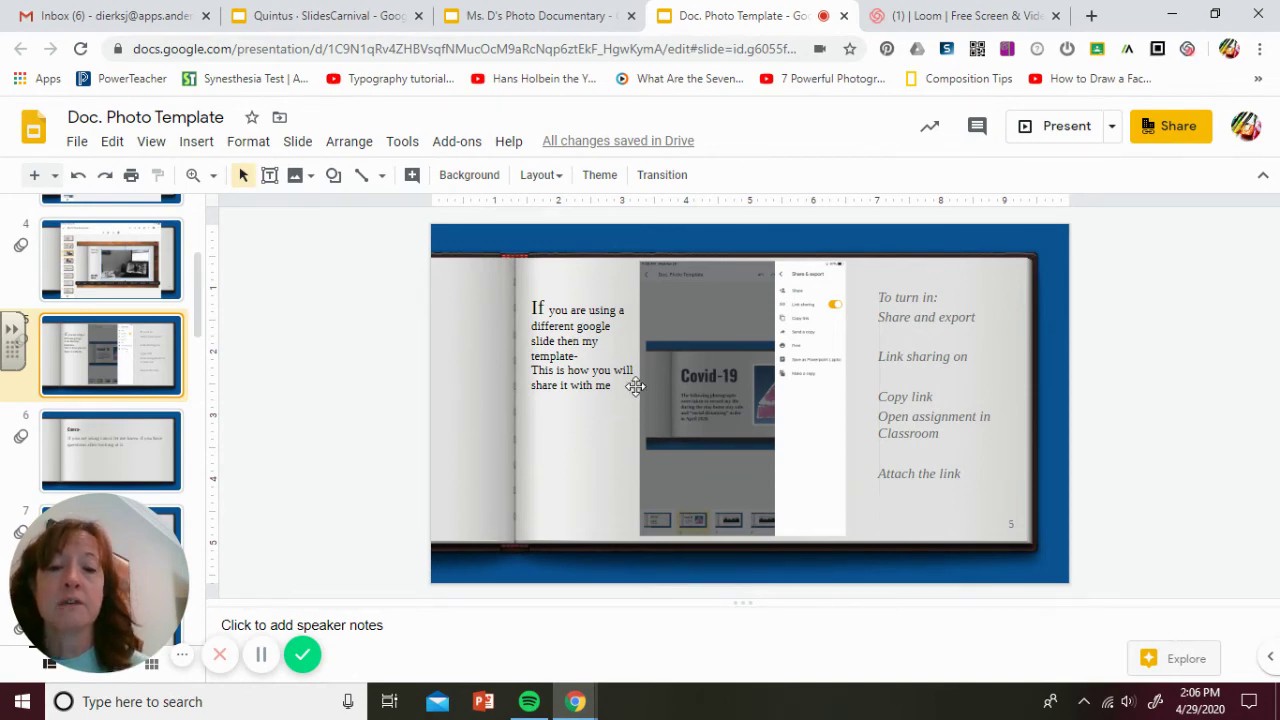
# Browse the template layouts around slides 9 to 13, and return to the project details on slide 1
pyautogui.moveTo(197, 290); pyautogui.dragTo(192, 429)
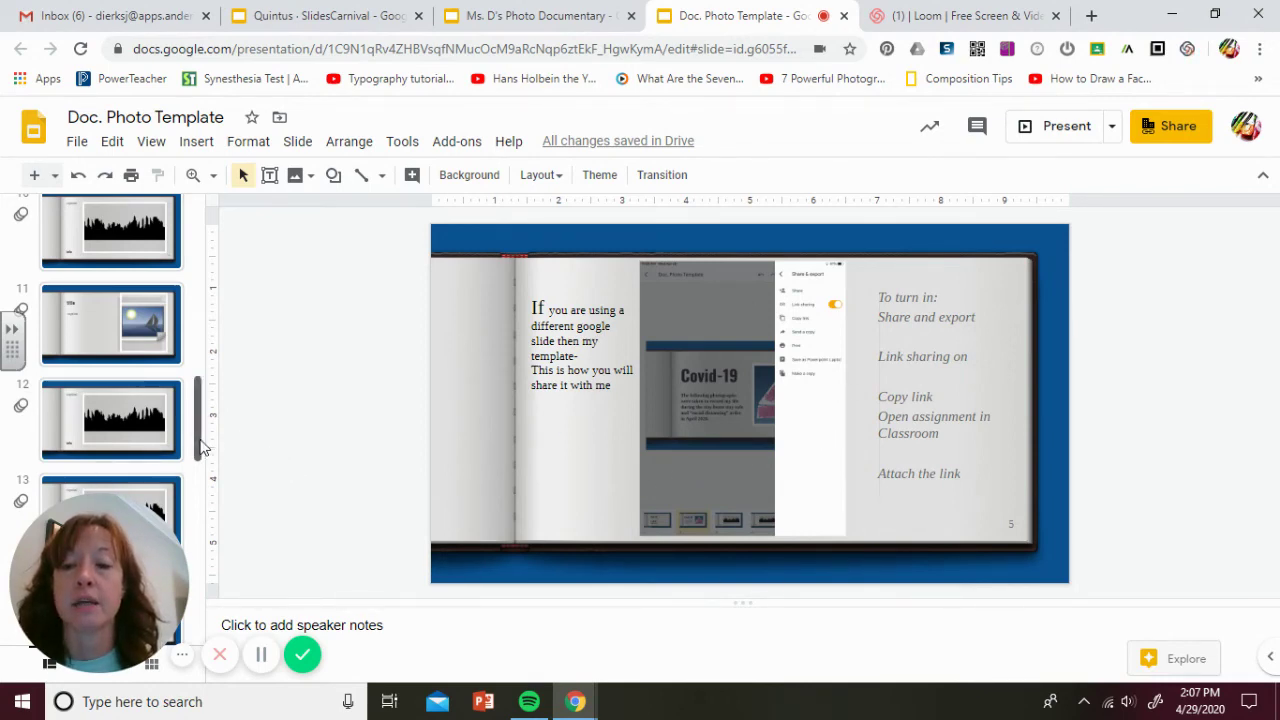
pyautogui.moveTo(201, 448); pyautogui.dragTo(209, 413)
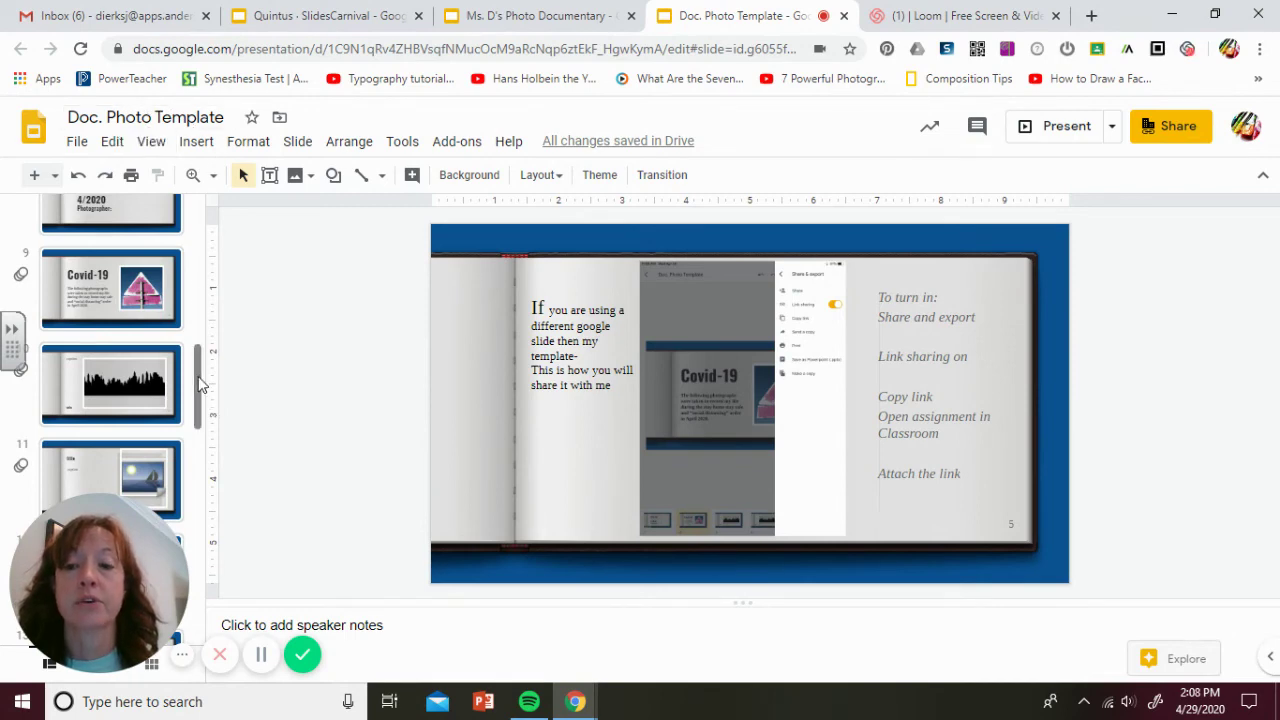
pyautogui.moveTo(200, 380); pyautogui.dragTo(216, 231)
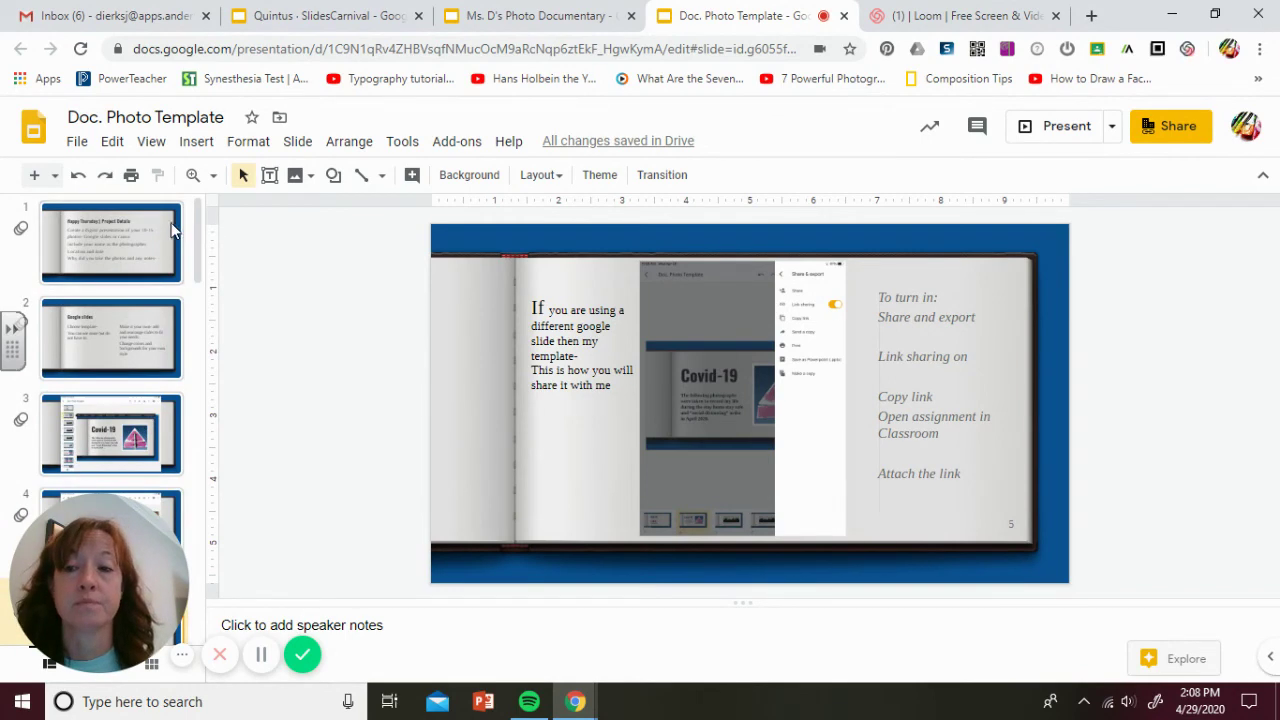
pyautogui.click(136, 238)
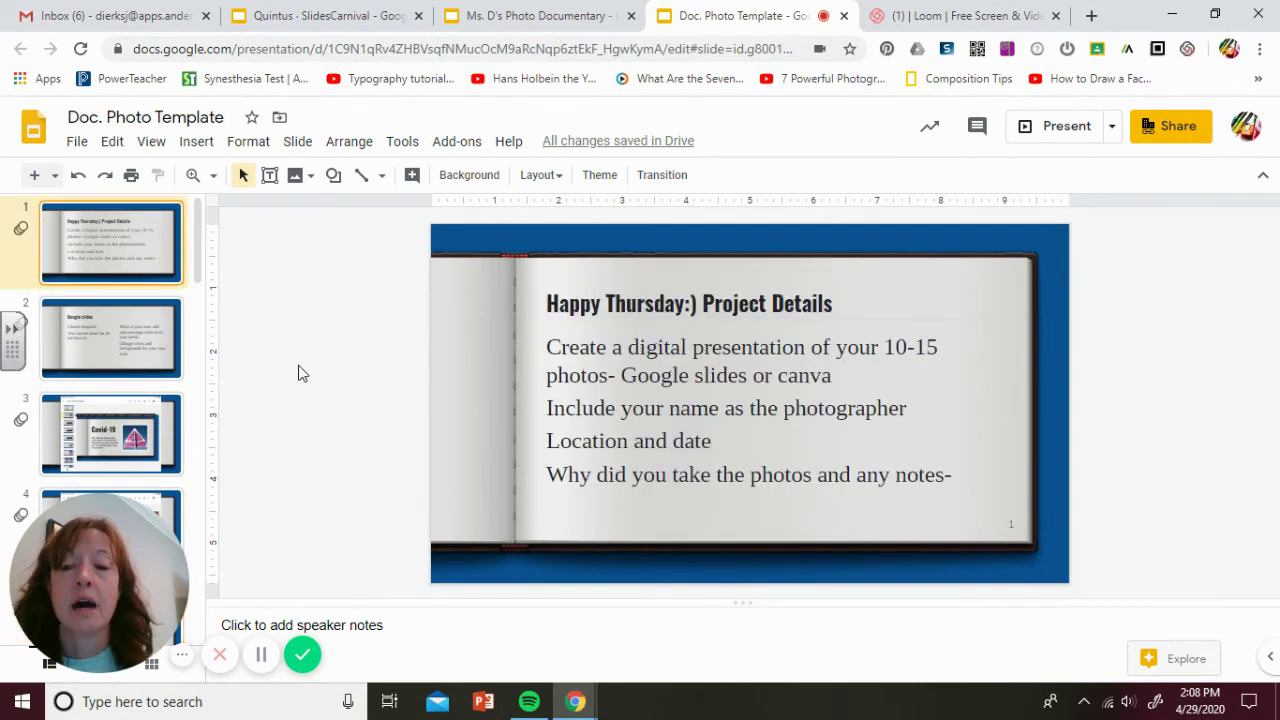
# Read the documentary project due-date requirements on slide 7 and the Canva note on slide 6
pyautogui.moveTo(200, 250); pyautogui.dragTo(192, 345)
pyautogui.click(145, 343)
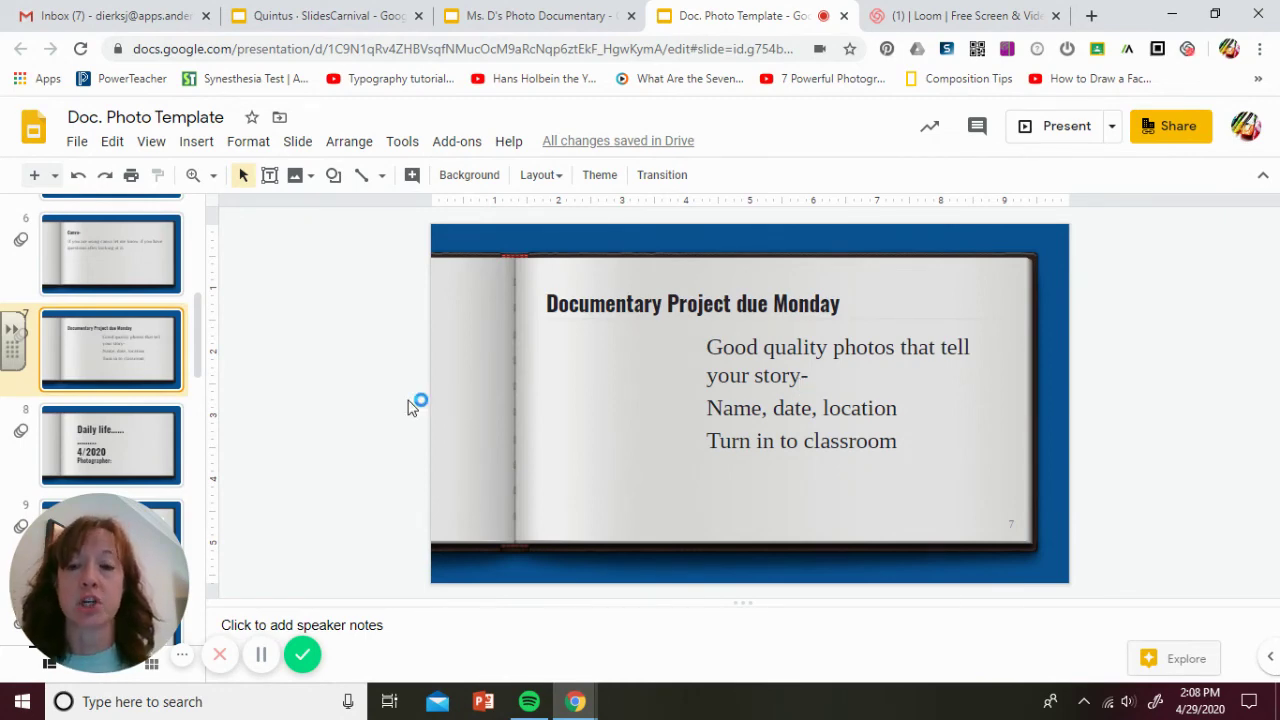
pyautogui.click(148, 229)
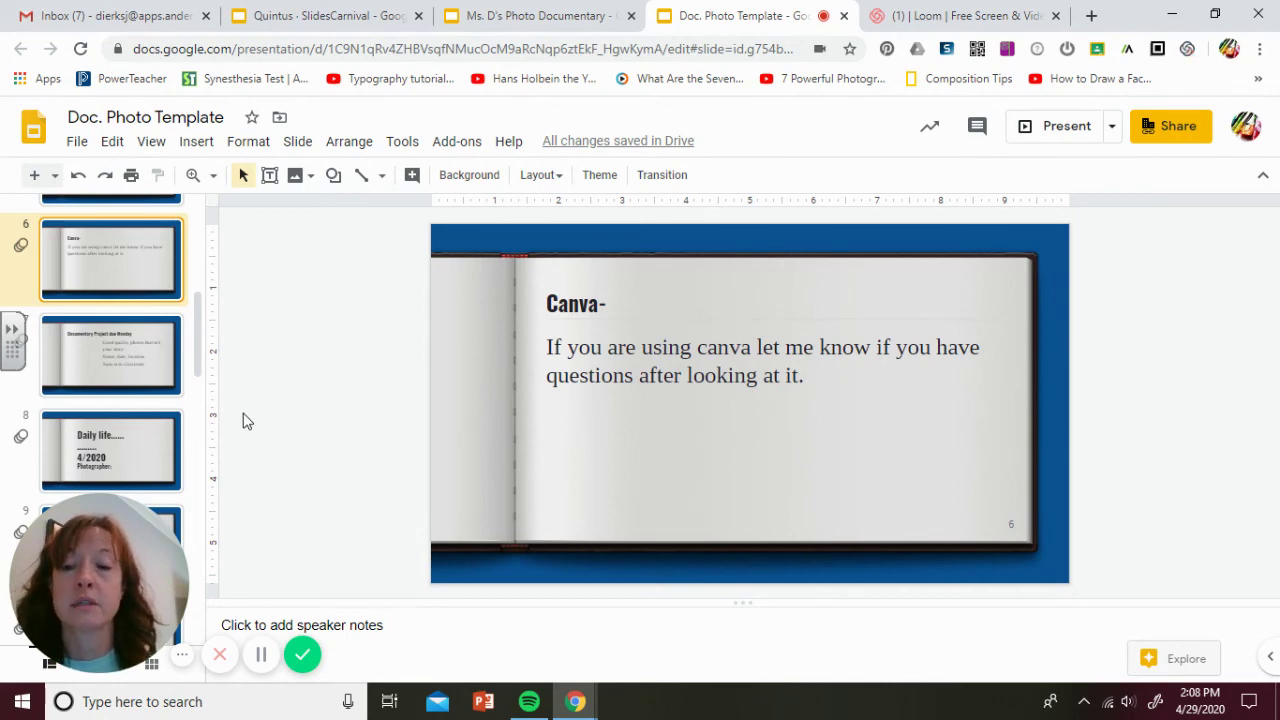
# Go back to the first slide and review the template choice and customization guidelines on slide 2
pyautogui.moveTo(196, 360)
pyautogui.mouseDown()
pyautogui.moveTo(190, 415)
pyautogui.moveTo(195, 380)
pyautogui.mouseUp()
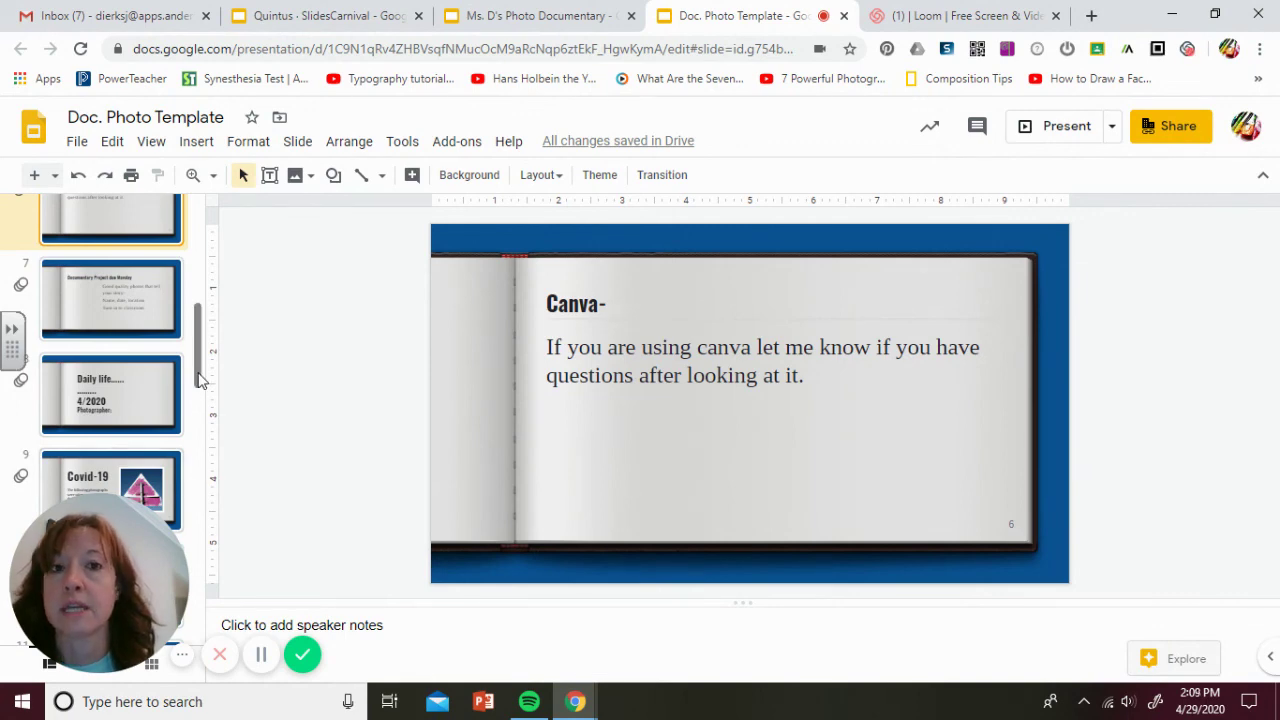
pyautogui.moveTo(198, 378); pyautogui.dragTo(211, 221)
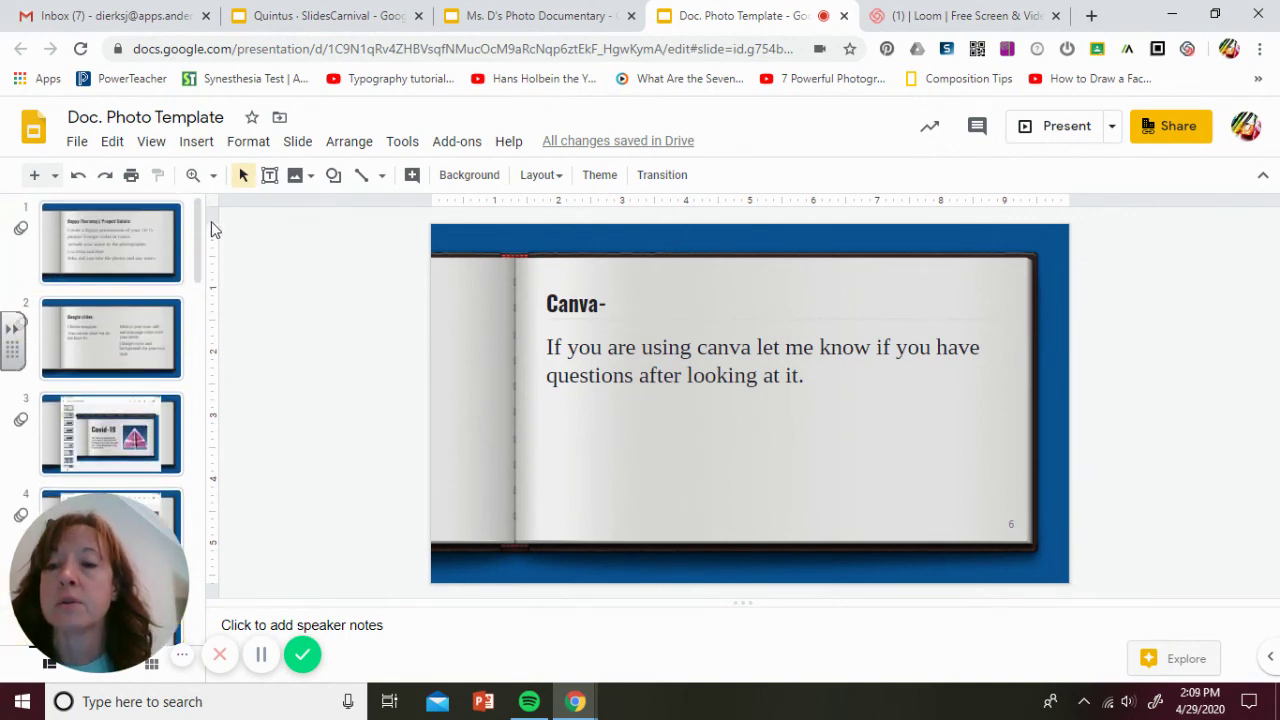
pyautogui.click(160, 252)
pyautogui.click(178, 358)
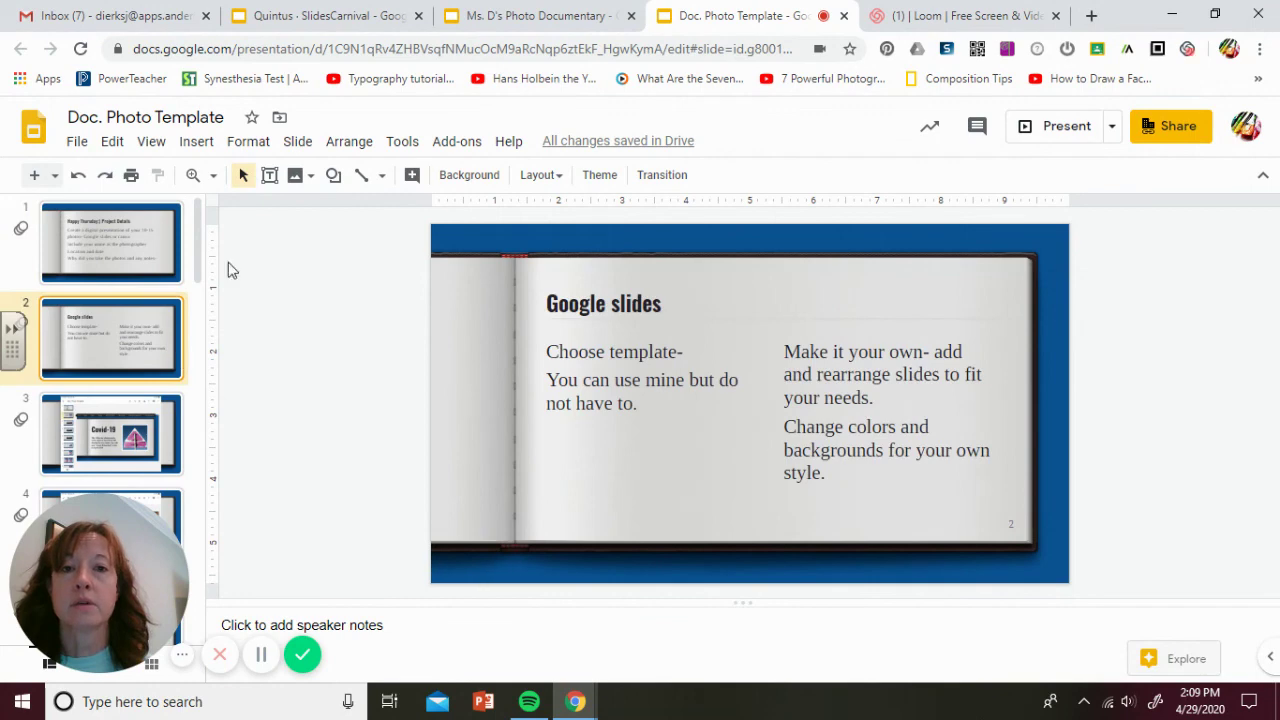
# View the skyline photo layout with caption and info on slide 10, and browse the photo layouts that follow it
pyautogui.moveTo(196, 227); pyautogui.dragTo(197, 430)
pyautogui.click(155, 341)
pyautogui.click(157, 343)
pyautogui.click(148, 298)
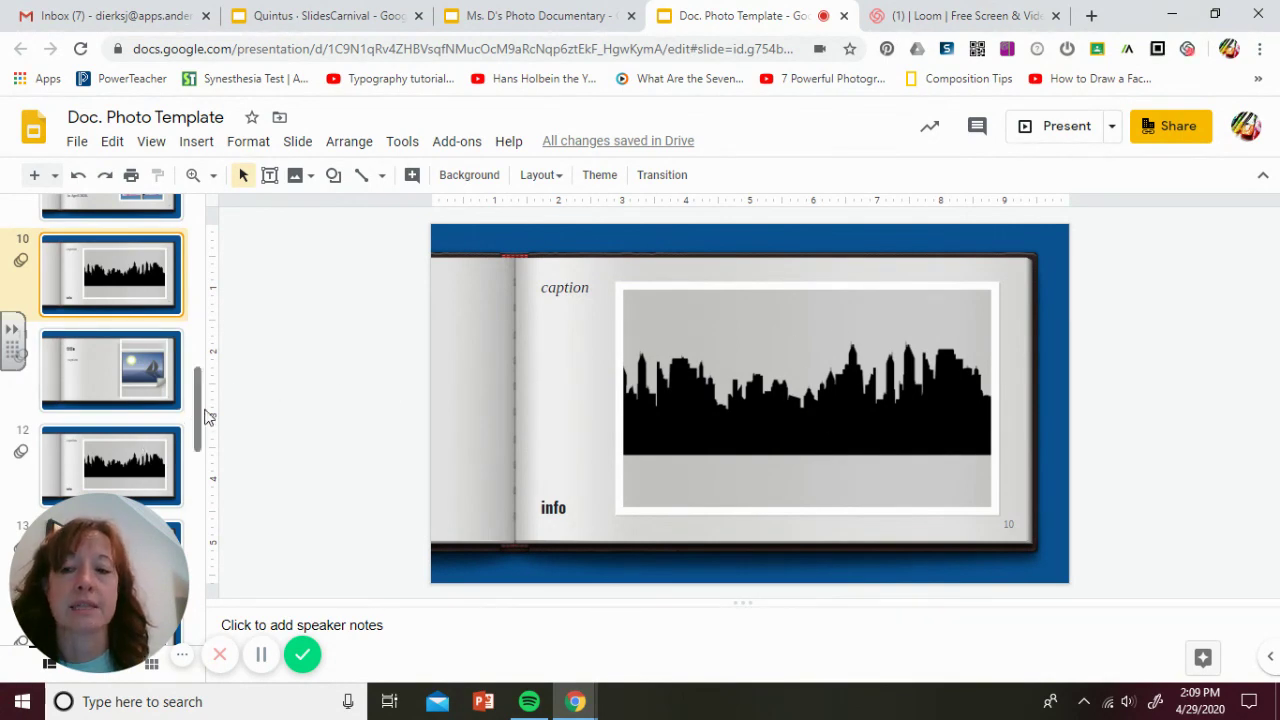
pyautogui.moveTo(200, 414); pyautogui.dragTo(198, 461)
pyautogui.scroll(-1, 198, 461)
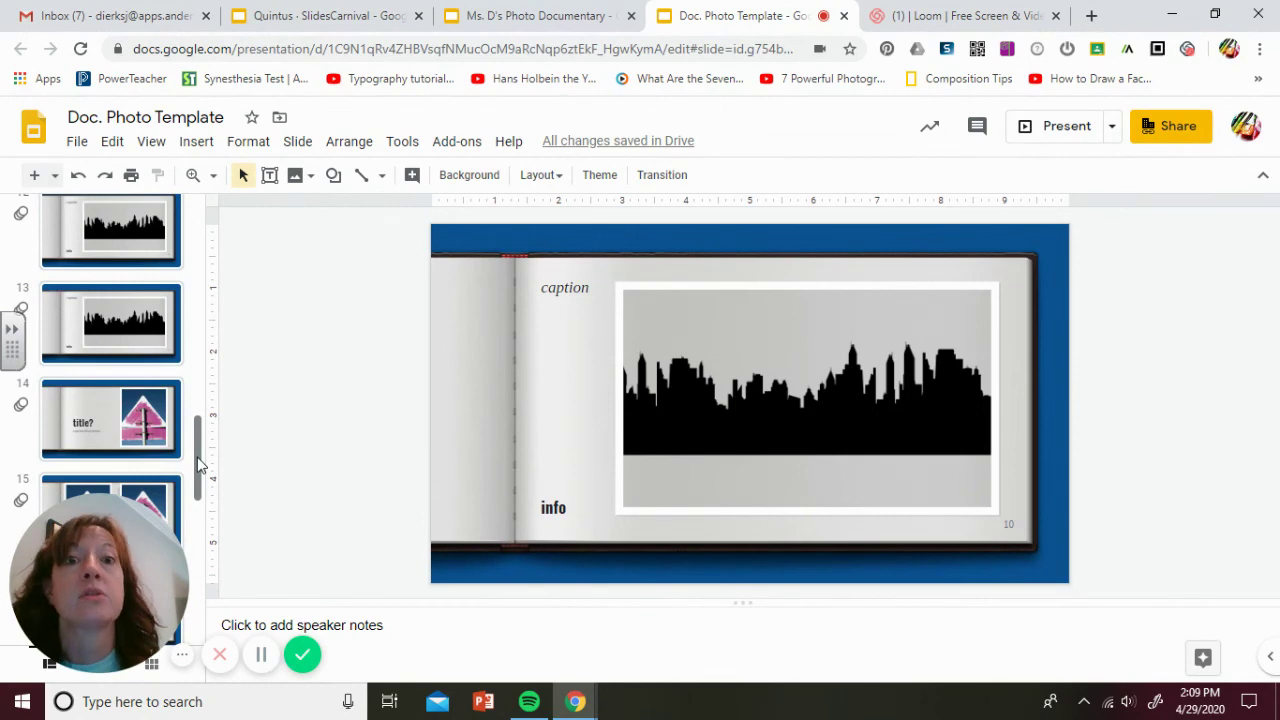